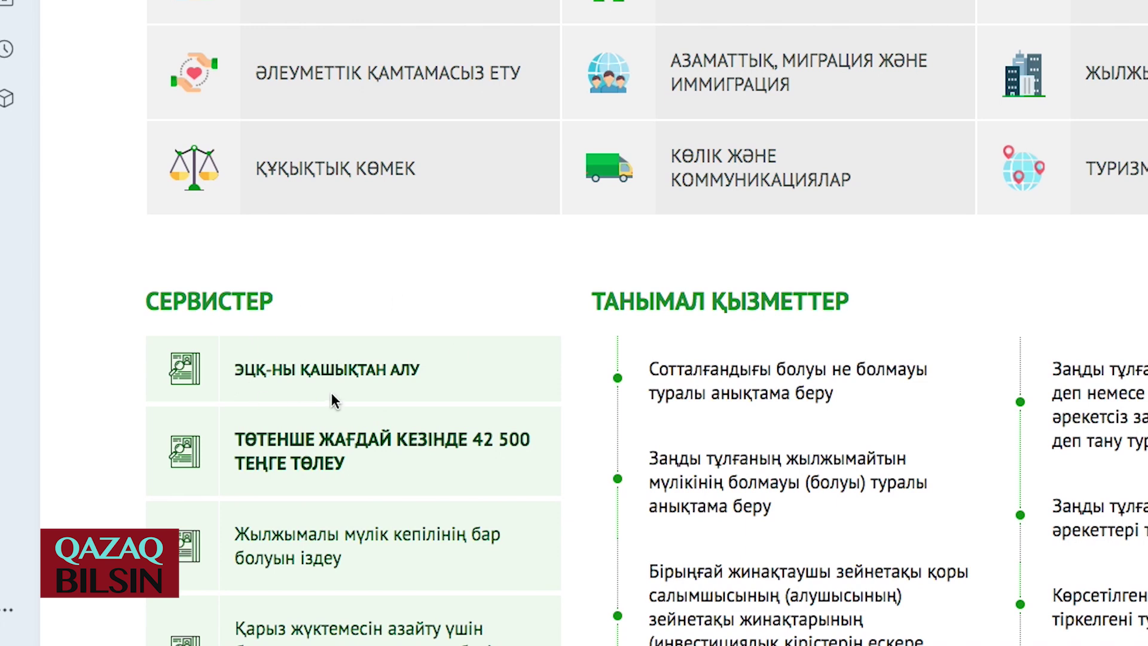
Open the ЭЦҚ-НЫ ҚАШЫҚТАН АЛУ service and start its ОНЛАЙН СҰРАУ request form.
left_click(301, 366)
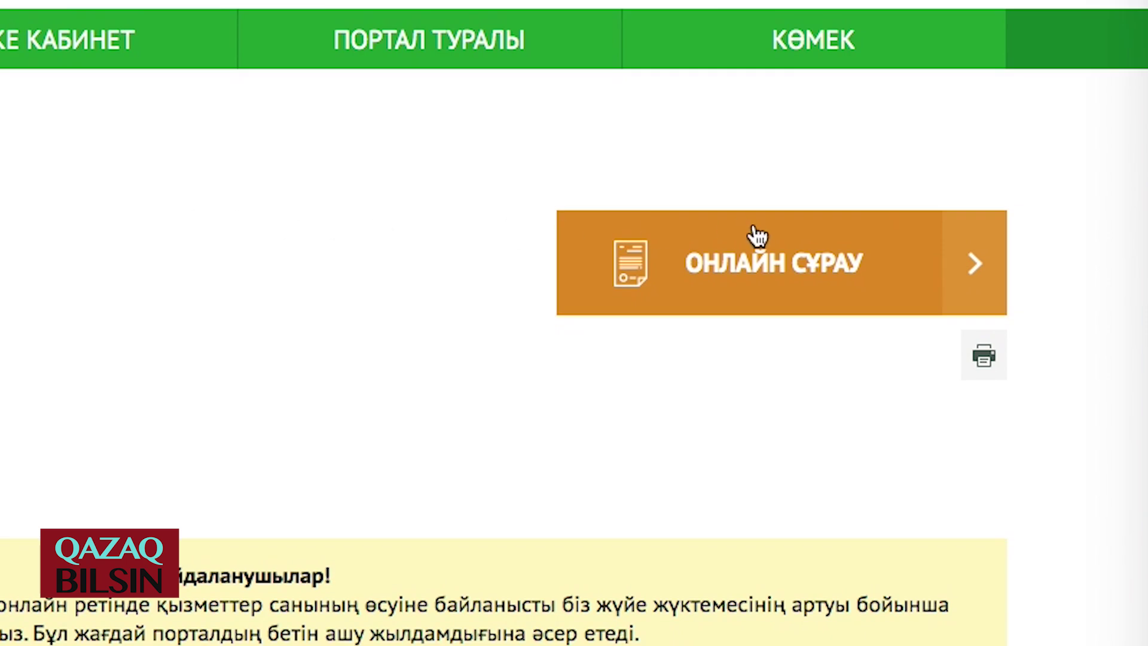
left_click(765, 275)
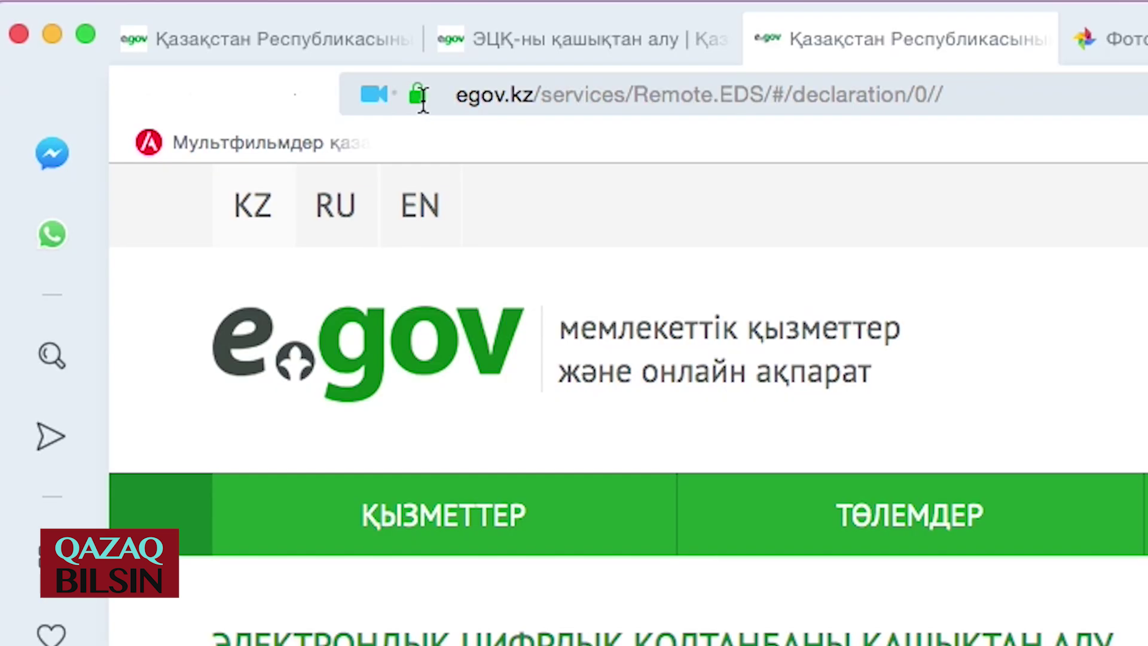
Set Opera's Камера permission for egov.kz to Разрешить.
left_click(375, 93)
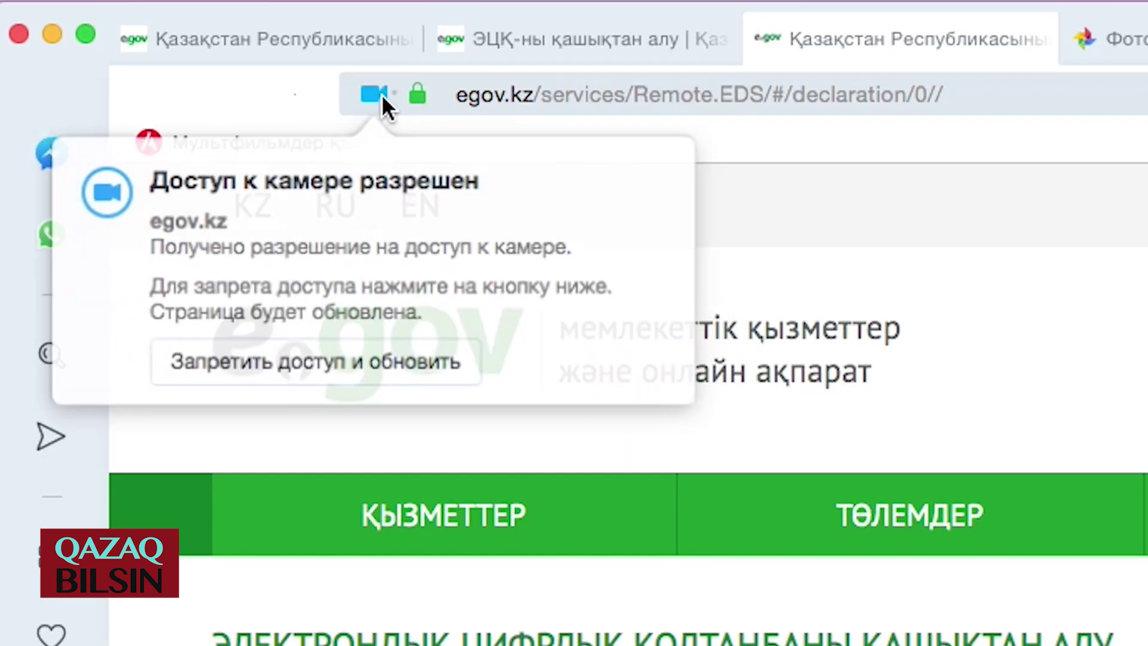
left_click(419, 94)
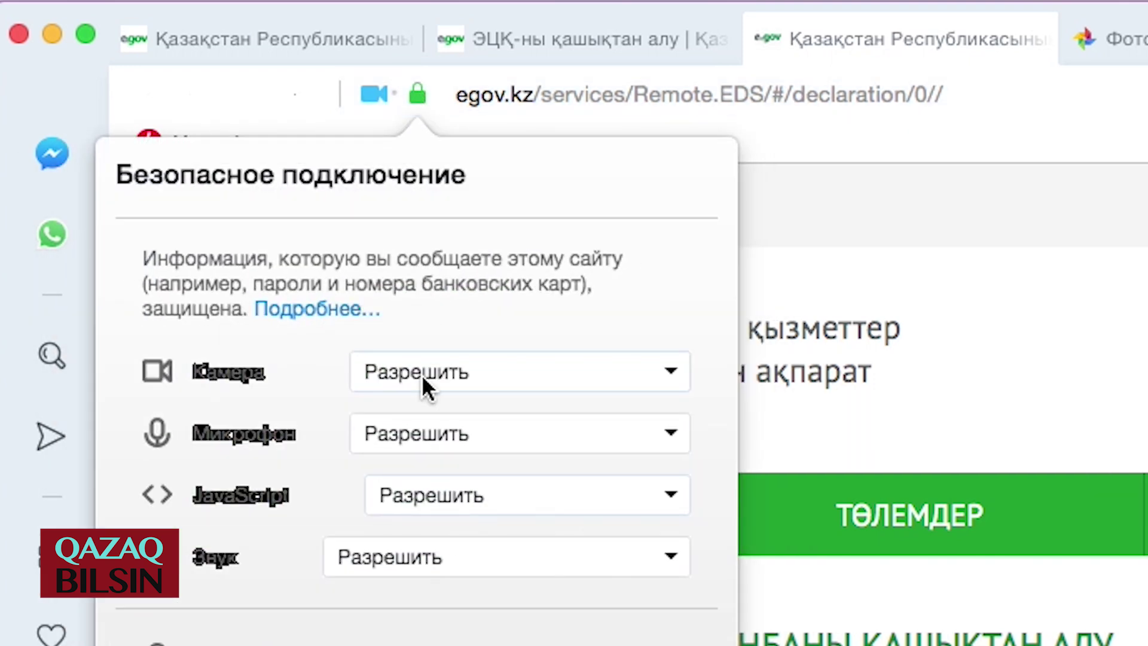
left_click(421, 375)
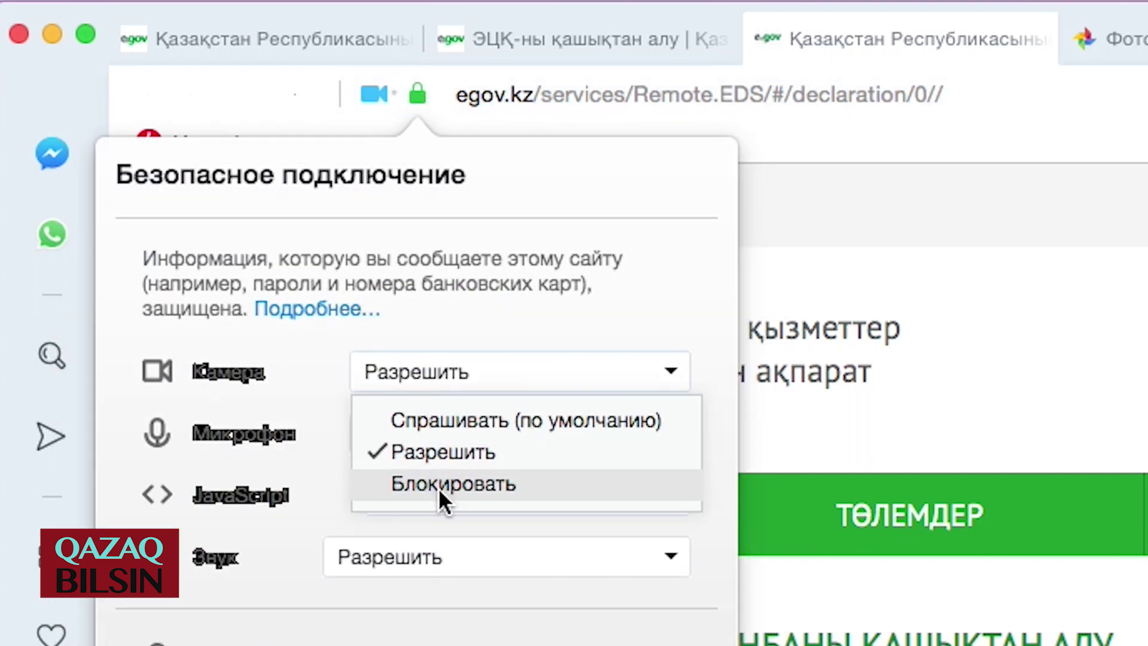
left_click(454, 449)
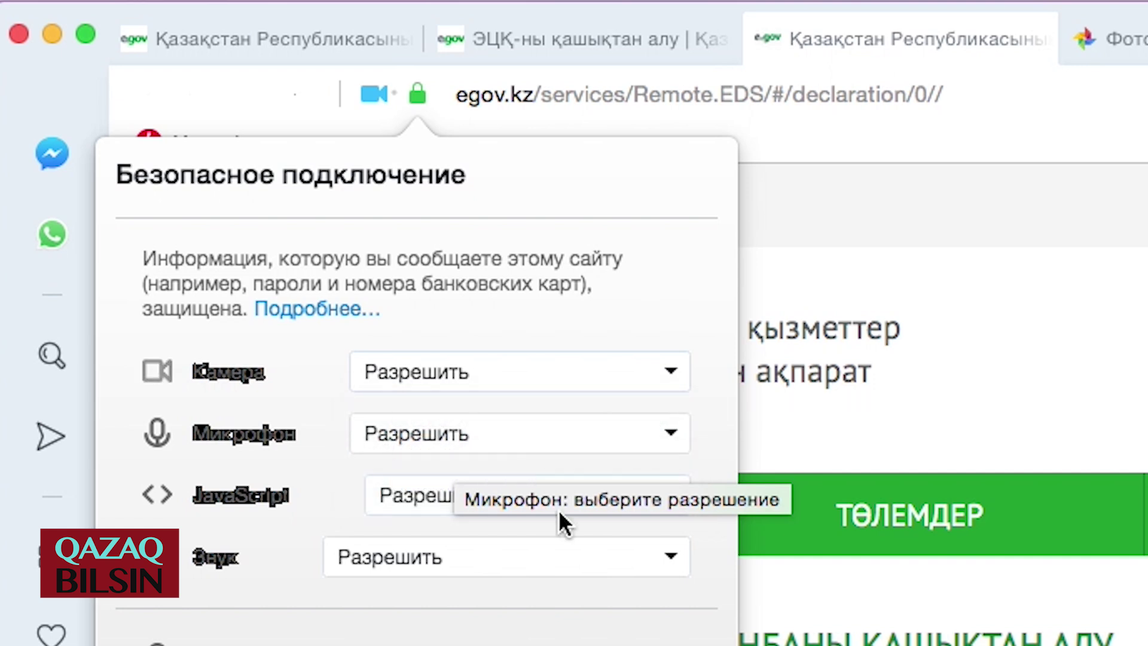
left_click(164, 397)
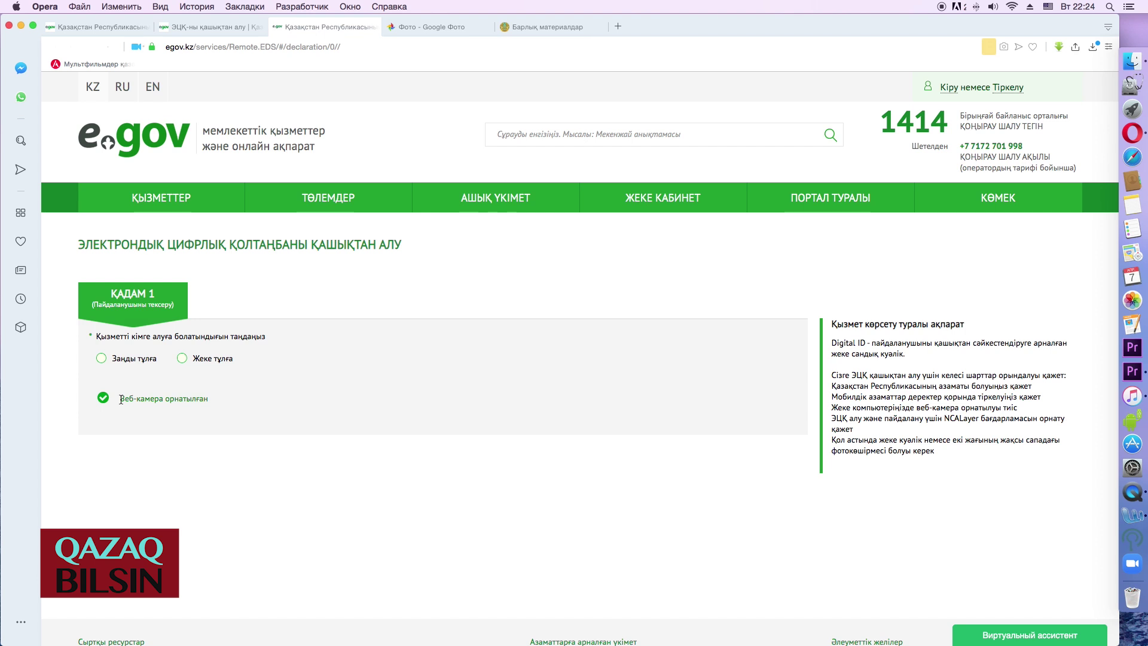
Choose Жеке тұлға with the individual's IIN and send the step-1 verification request.
left_click(120, 399)
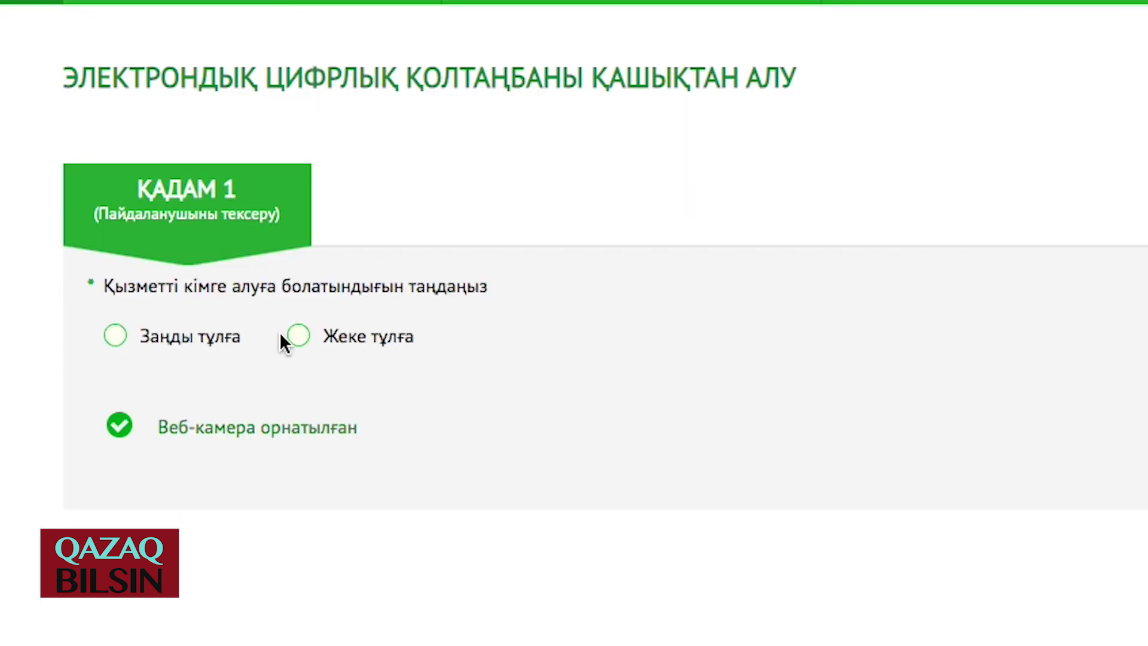
left_click(299, 338)
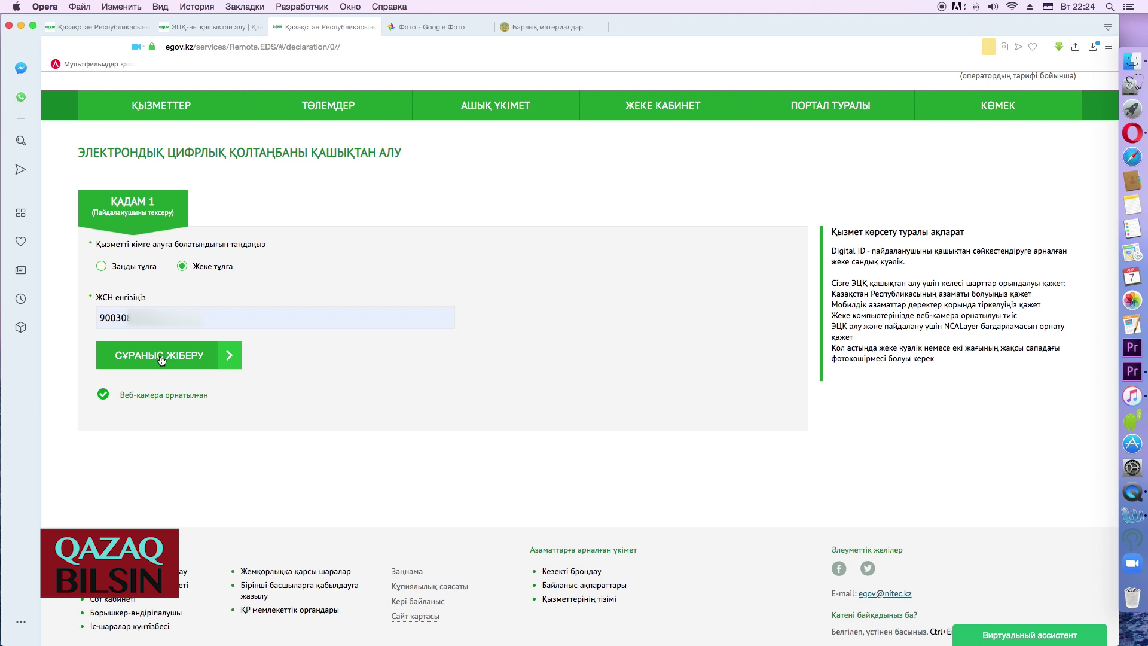
left_click(161, 359)
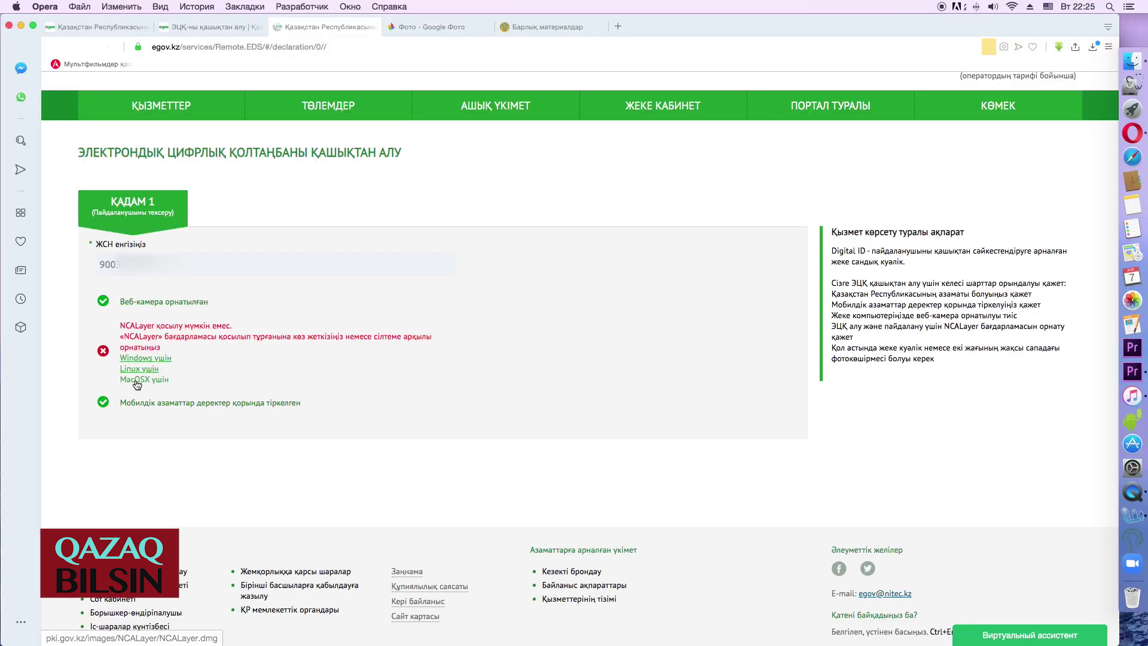
Download NCALayer.dmg for MacOSX from the pki.gov.kz NCALayer page and bring up Finder.
left_click(306, 428)
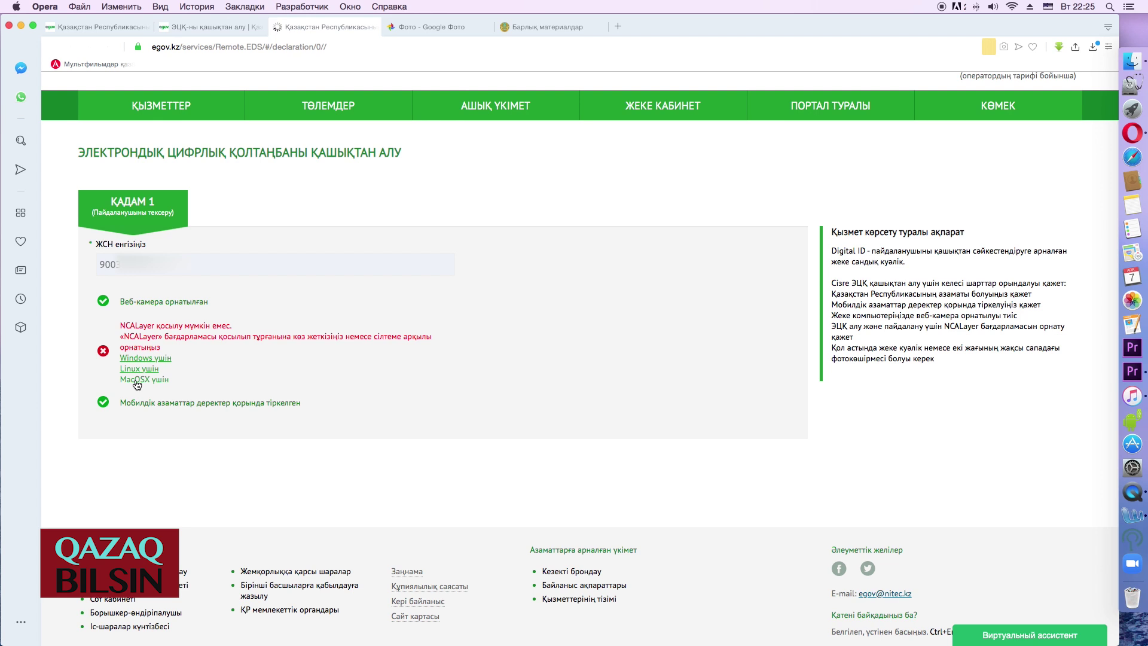
scroll(446, 261, "down", 6)
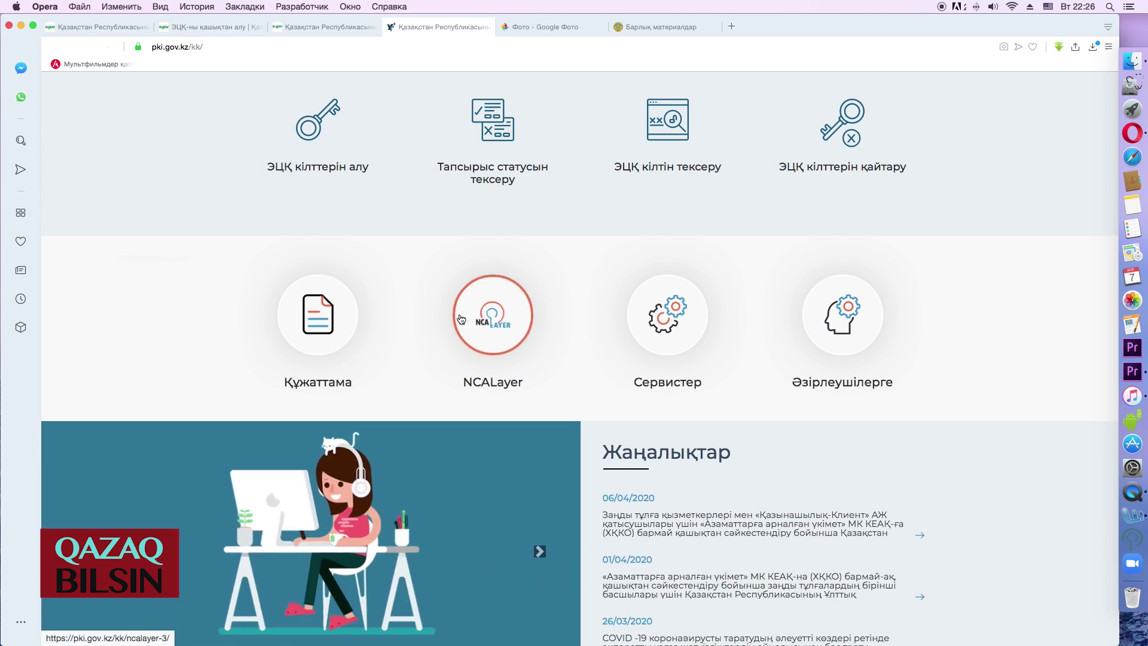
left_click(497, 343)
scroll(483, 389, "down", 4)
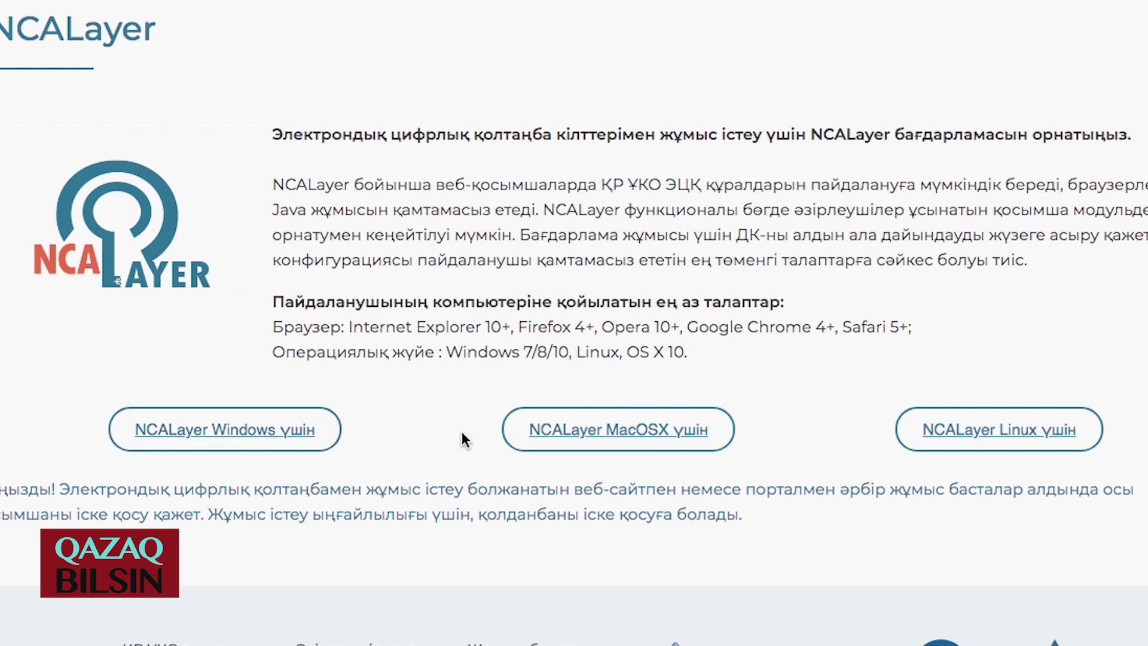
left_click(617, 428)
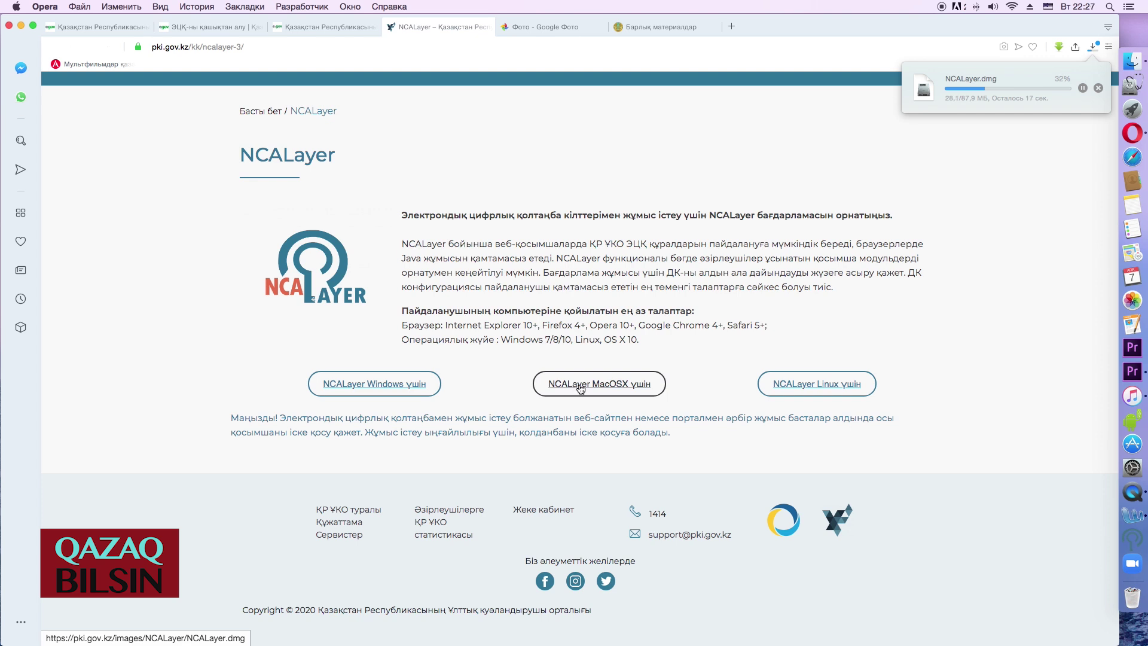
left_click(1094, 47)
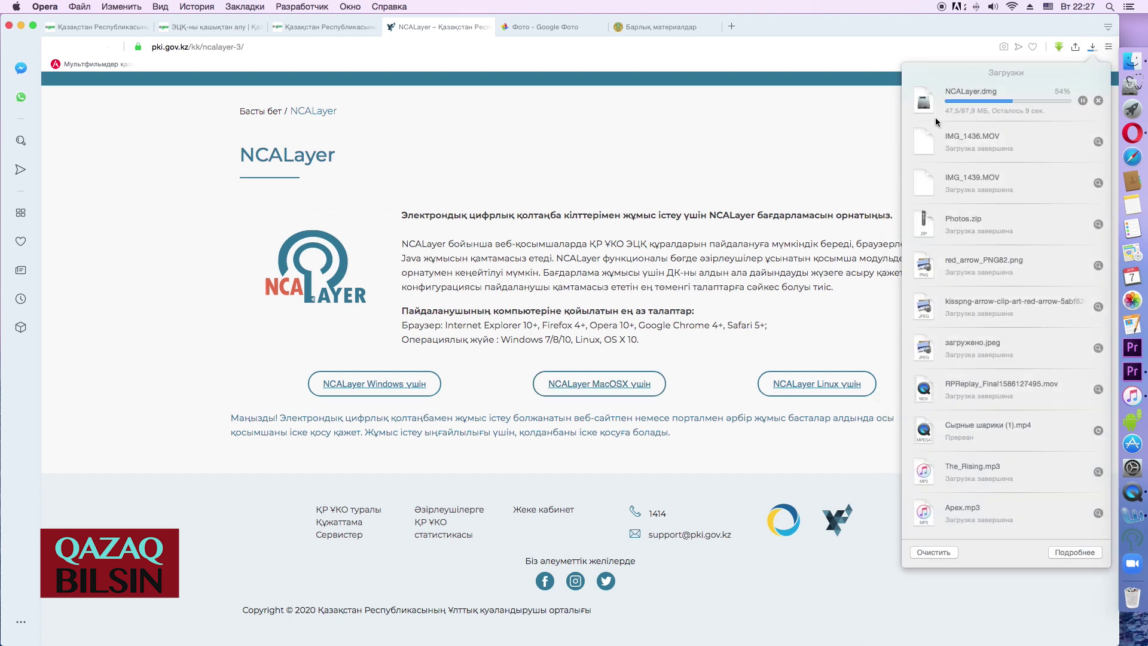
left_click(1131, 62)
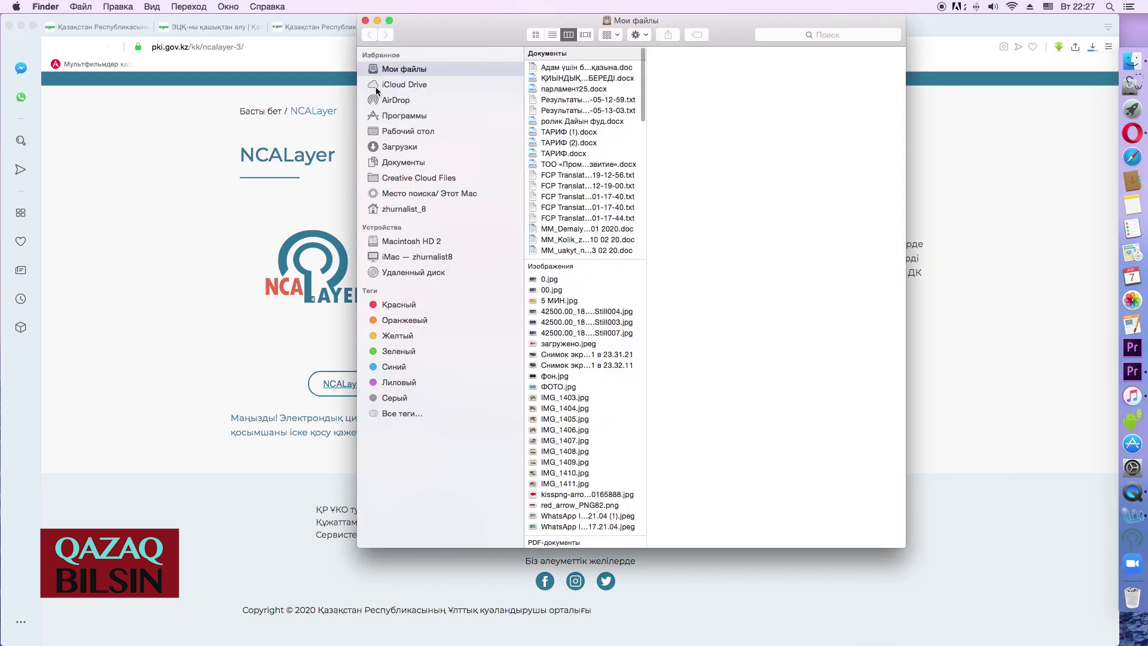
Mount the downloaded NCALayer.dmg from the Загрузки folder.
left_click(401, 149)
left_click(538, 110)
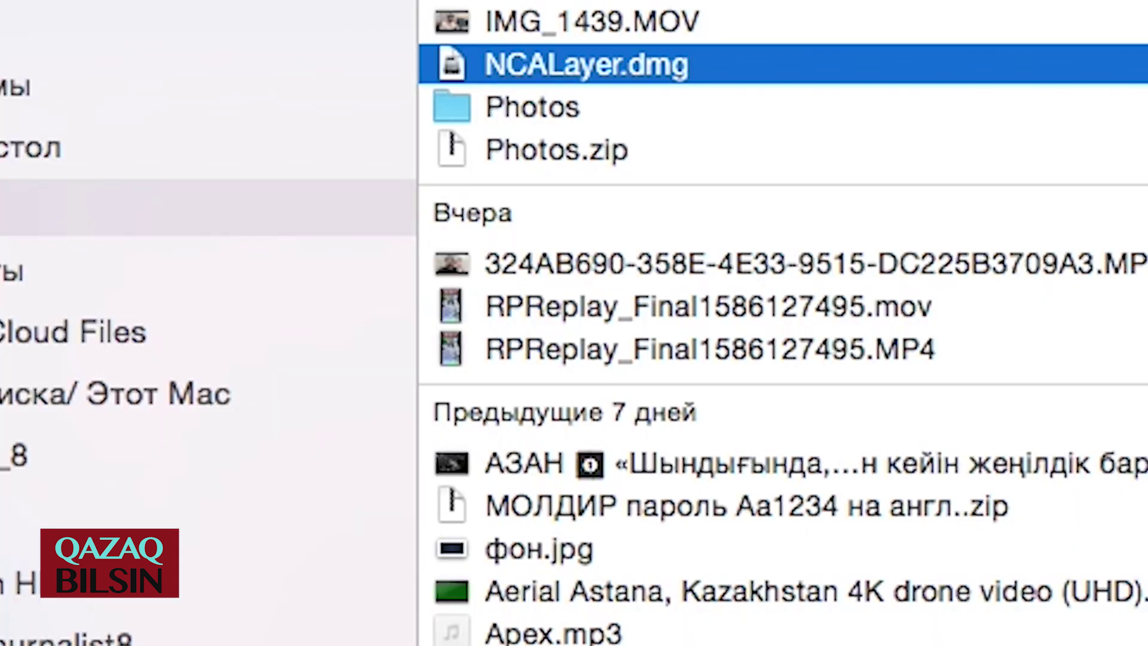
key("super+1")
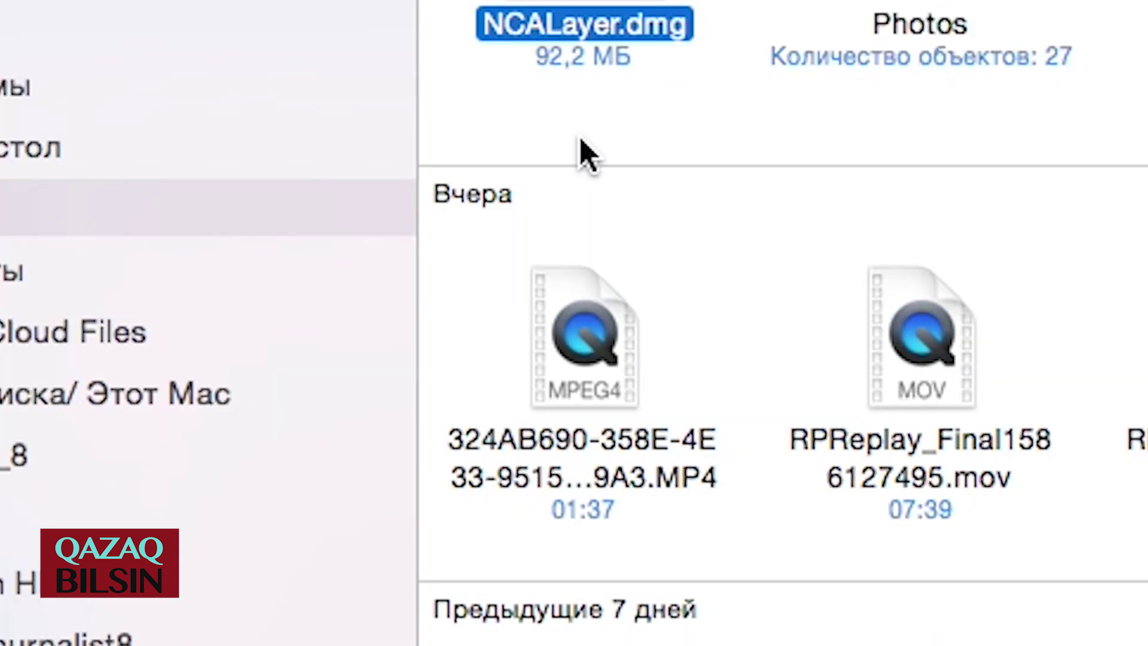
scroll(776, 244, "up", 4)
scroll(776, 243, "down", 1)
left_click(720, 338)
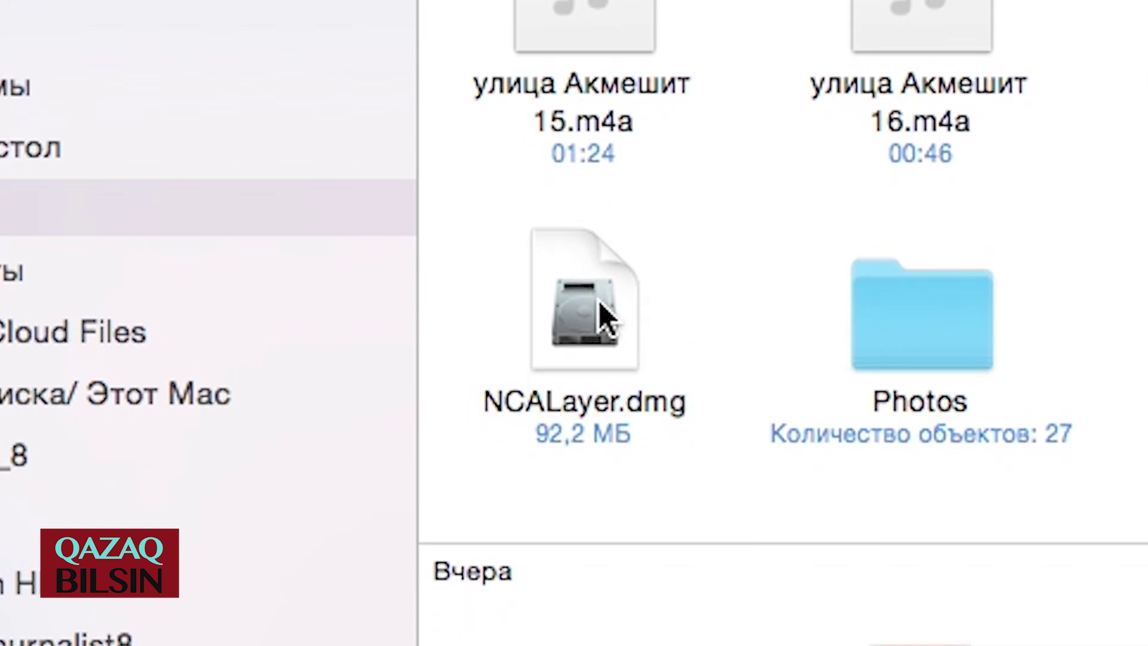
left_click(597, 301)
double_click(455, 316)
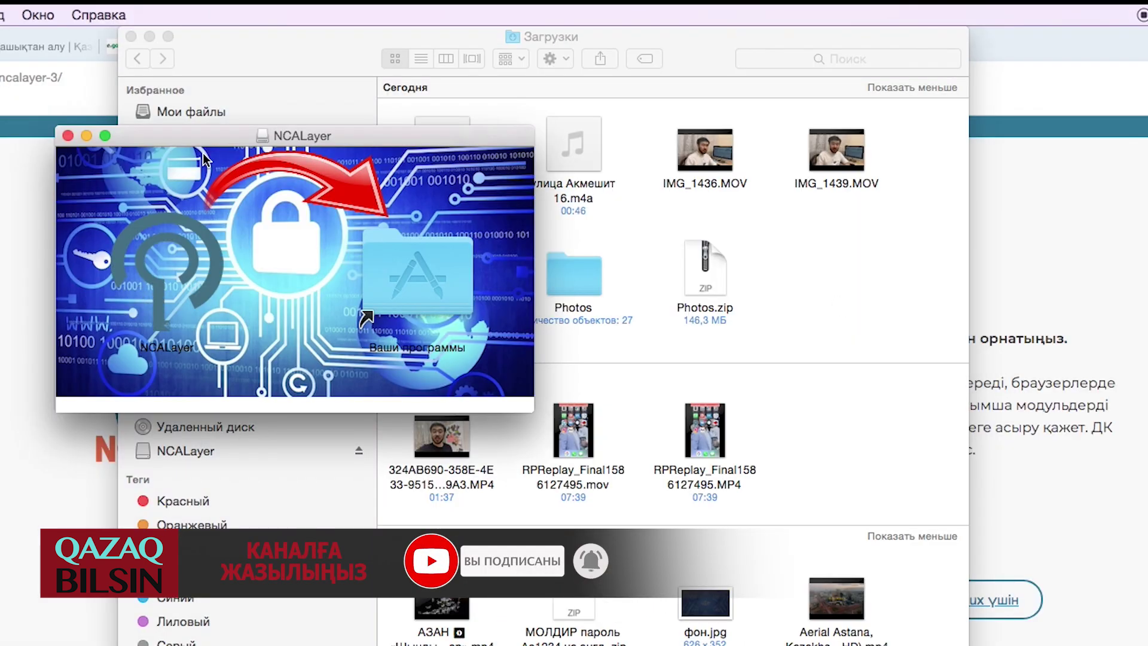
Copy the NCALayer app into Applications, authorizing the change and handling the replace prompt.
left_click_drag(79, 273, 0, 341)
left_click_drag(0, 472, 163, 480)
left_click_drag(309, 309, 309, 309)
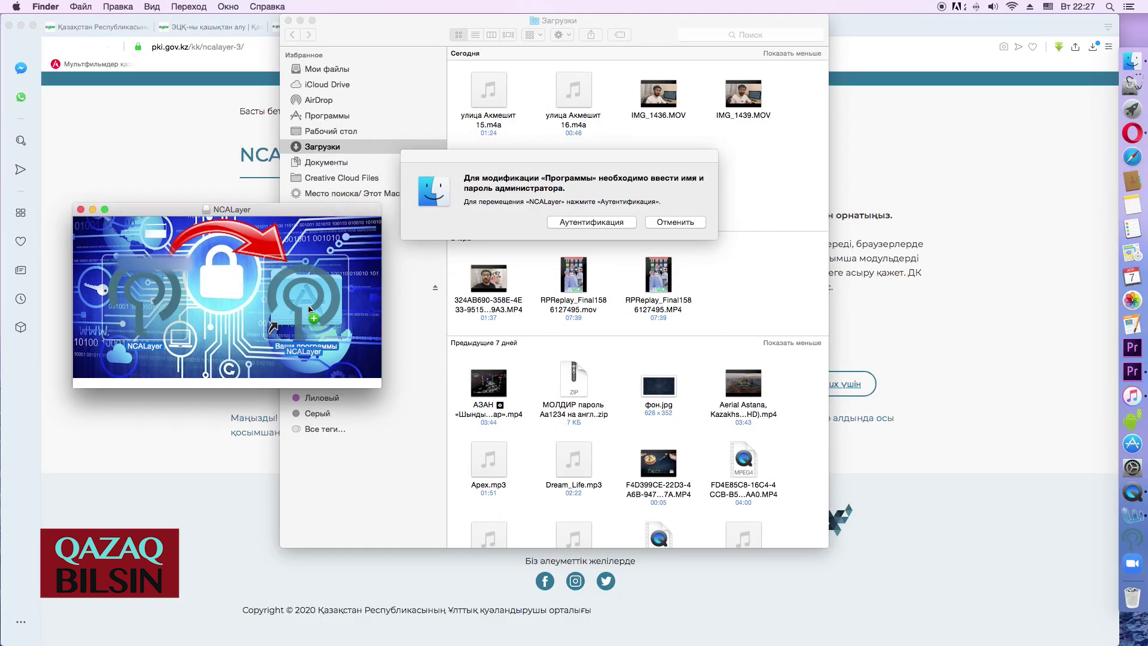
left_click(595, 223)
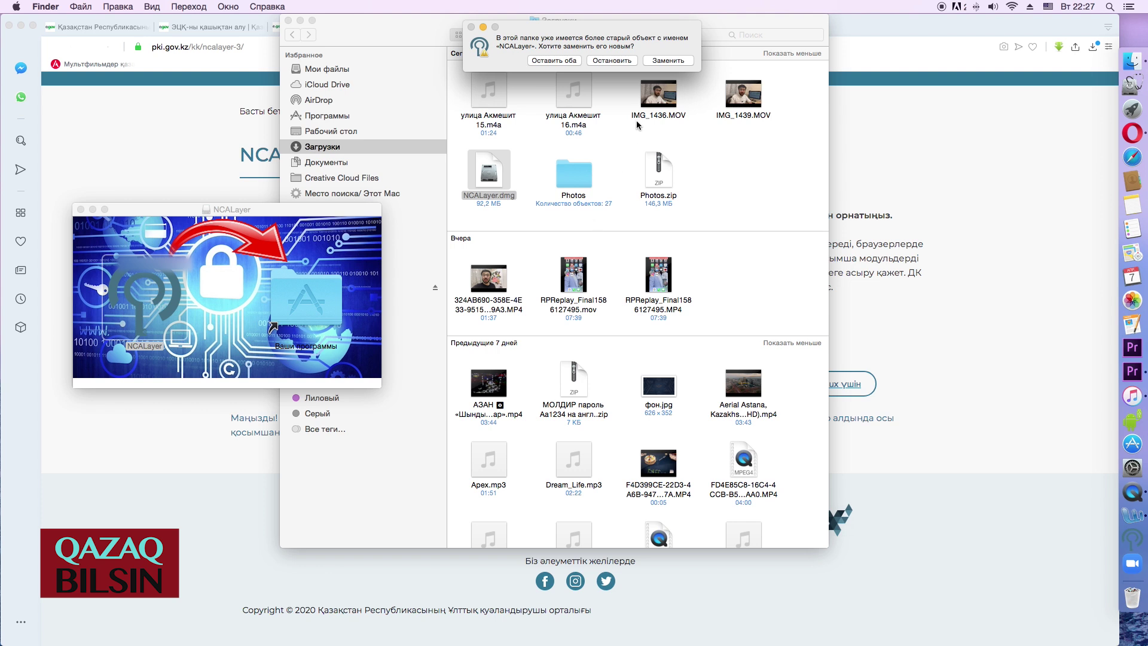
left_click_drag(570, 33, 577, 161)
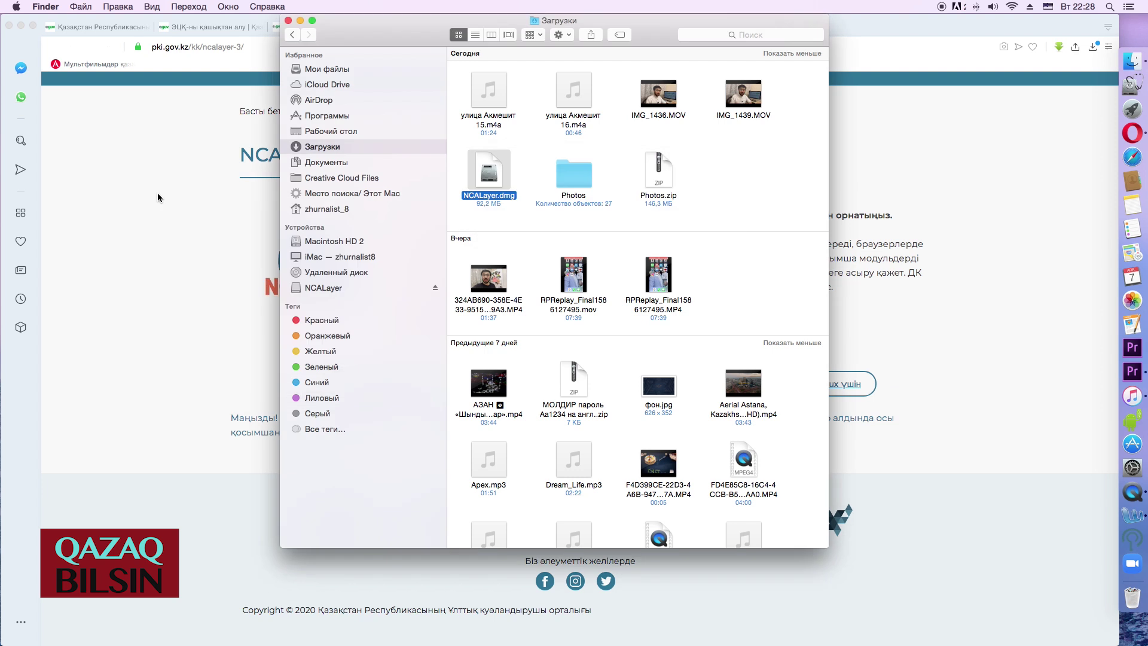
Bring Opera's egov.kz Remote EDS request page back in front of Finder.
left_click(157, 196)
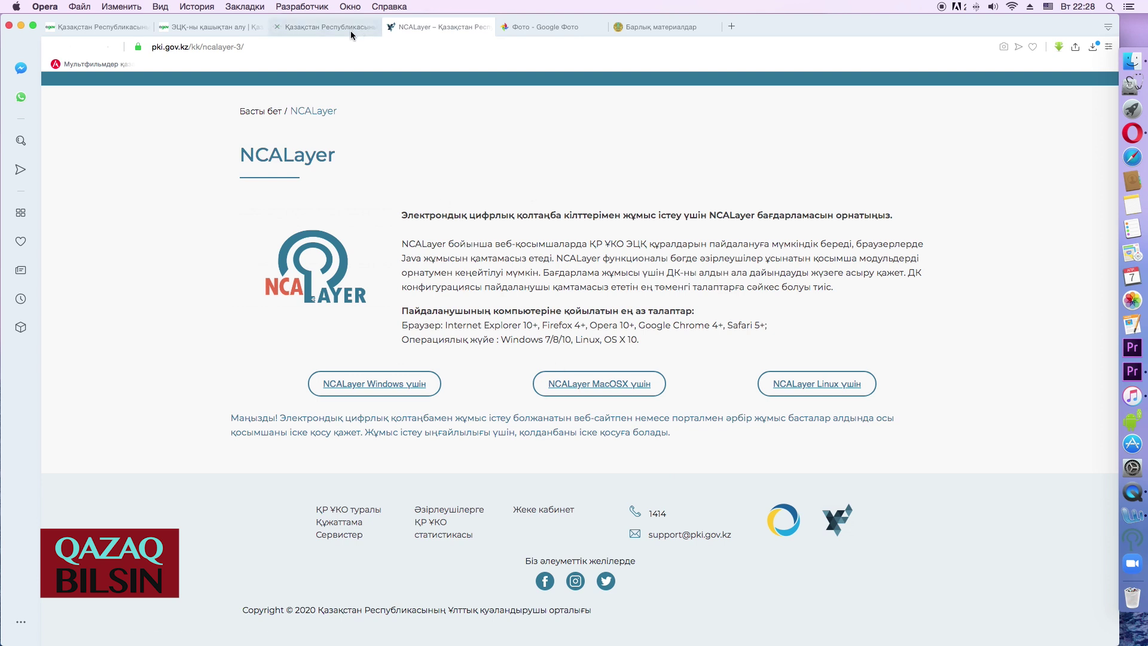
left_click(326, 27)
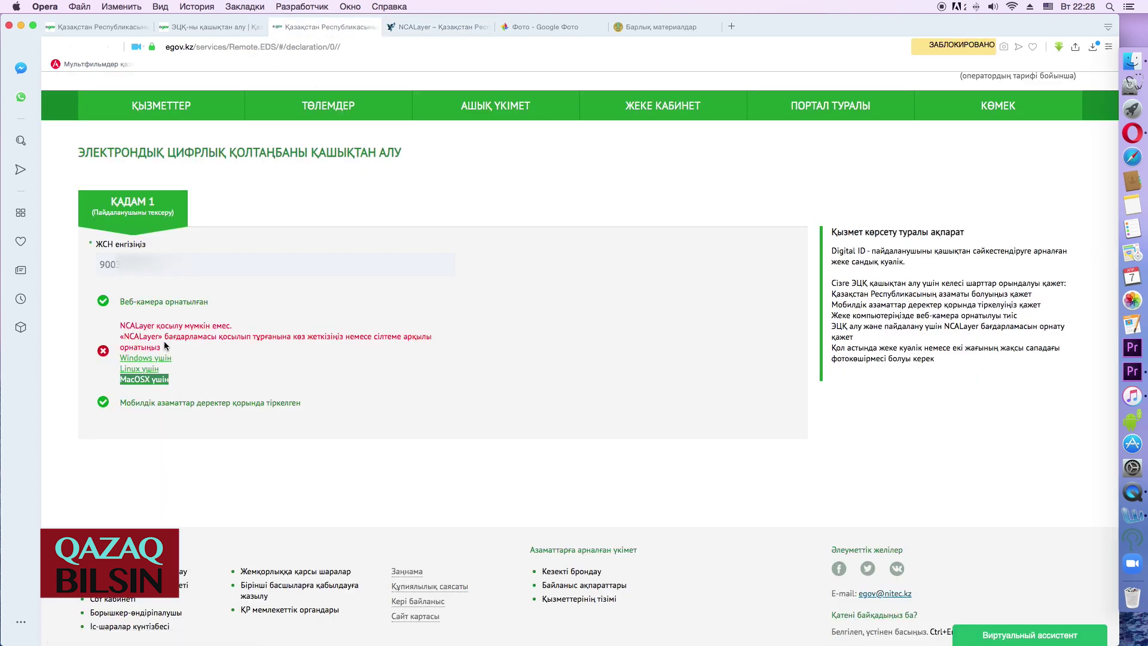
scroll(403, 378, "up", 1)
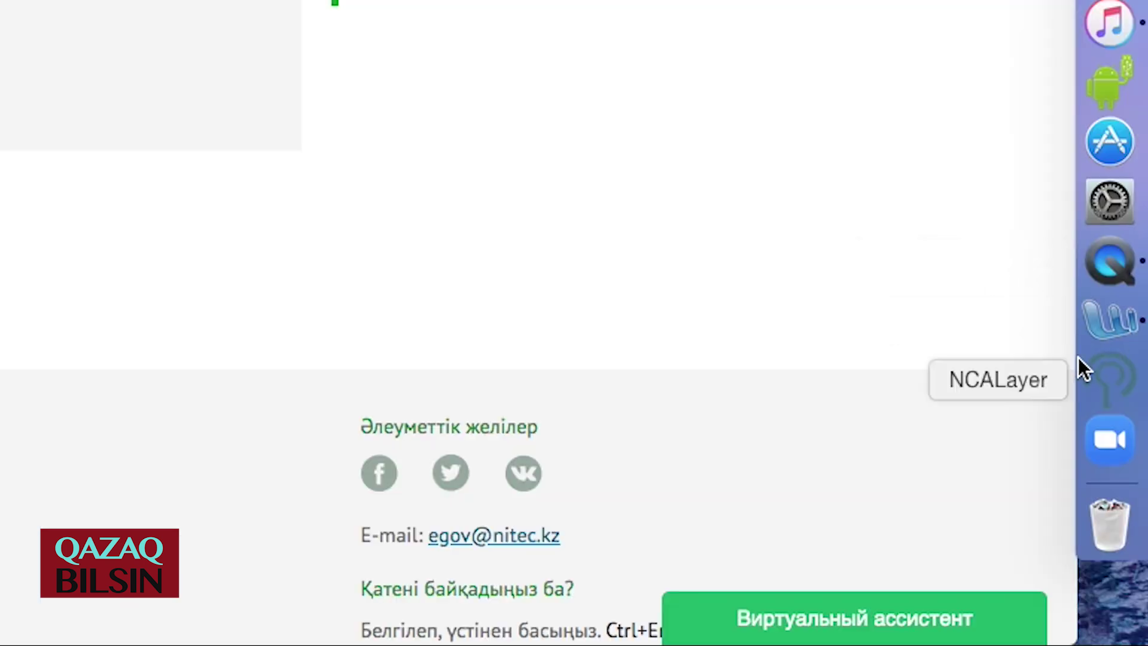
Launch NCALayer, confirm it runs on port 13579, and return to the eGov page.
left_click(1112, 375)
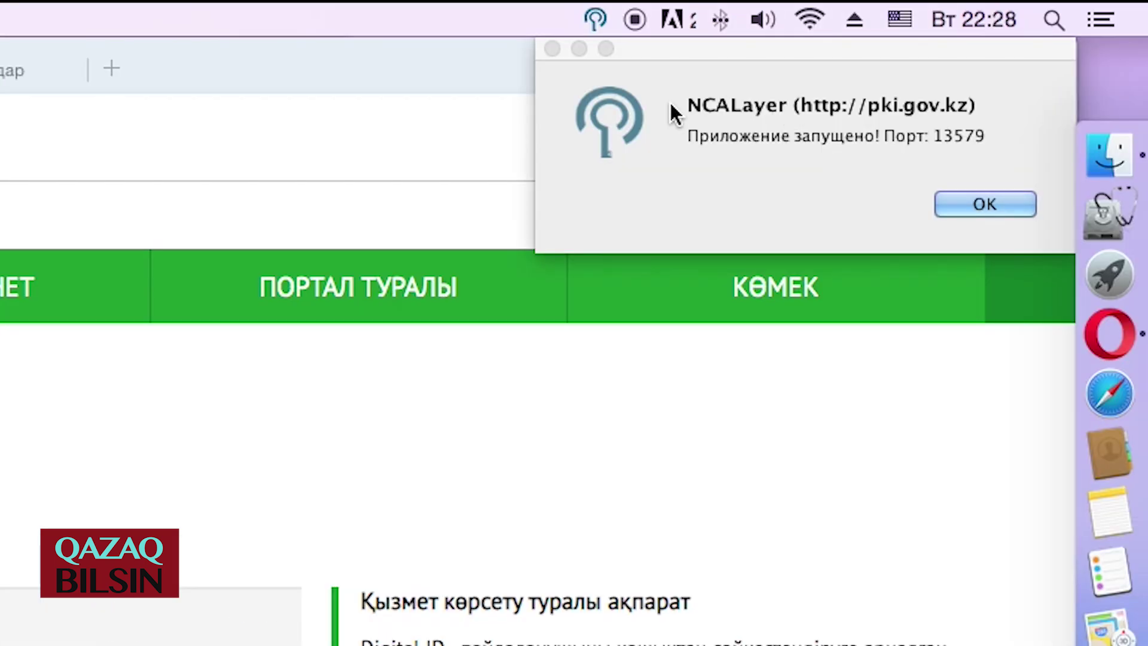
left_click(989, 208)
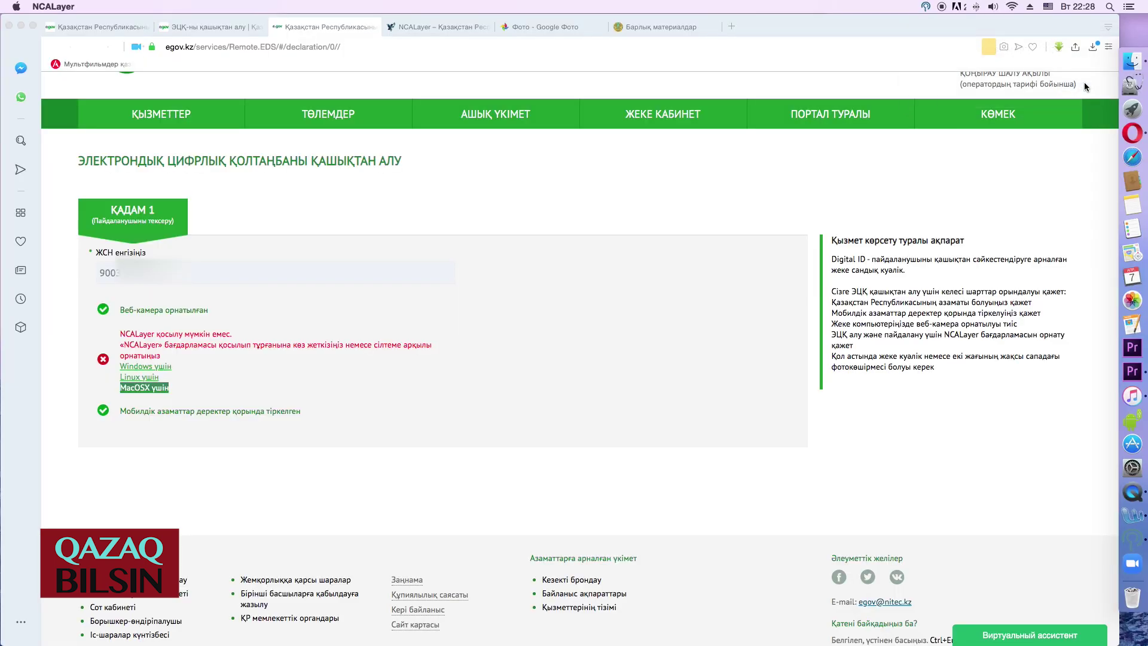
left_click(925, 6)
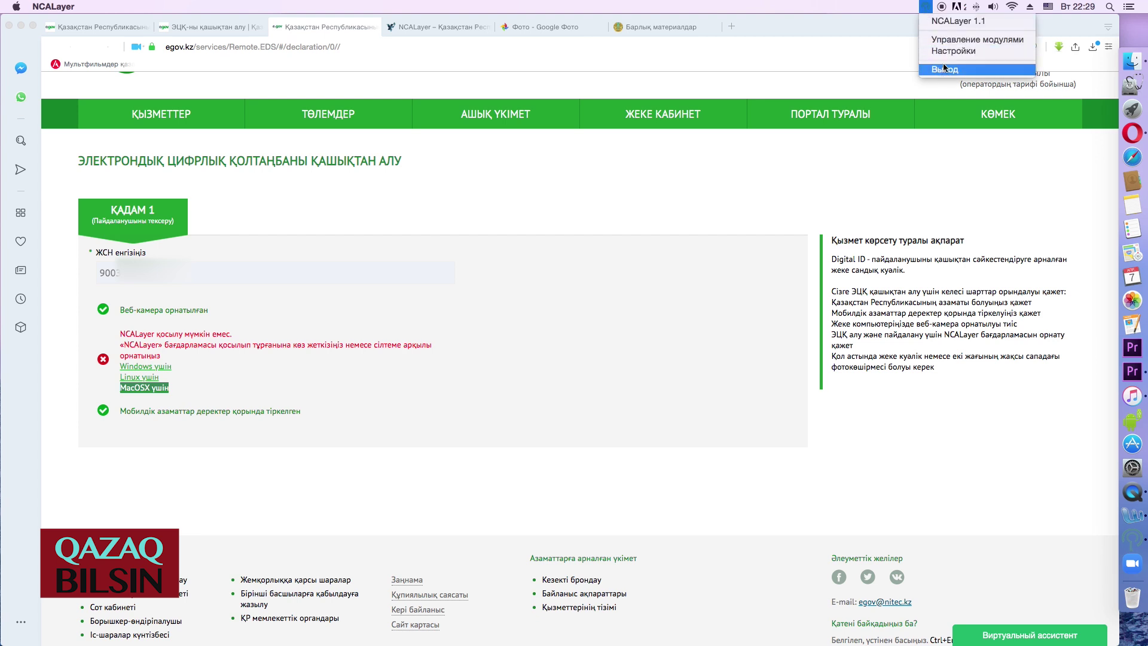
left_click(871, 22)
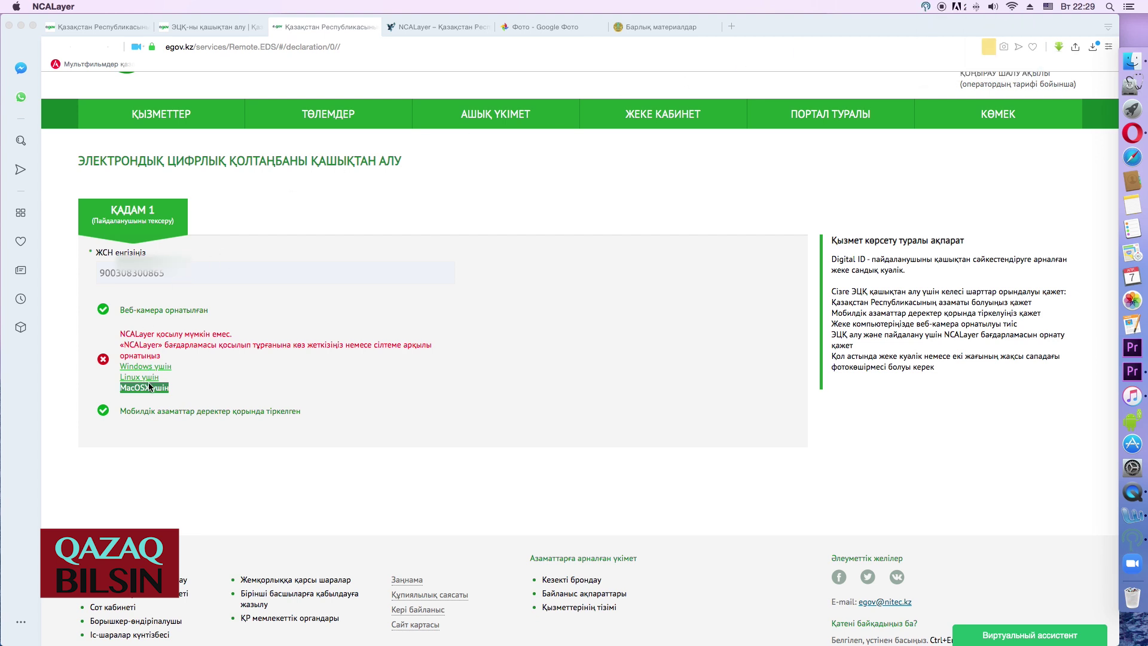
left_click(207, 304)
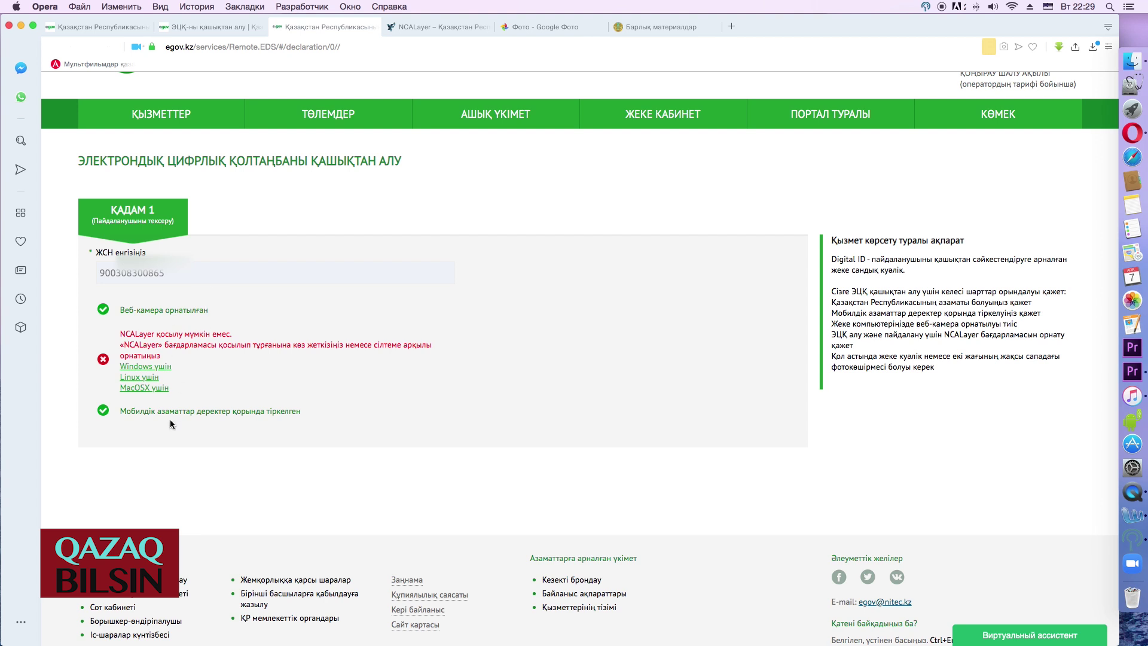
left_click(216, 47)
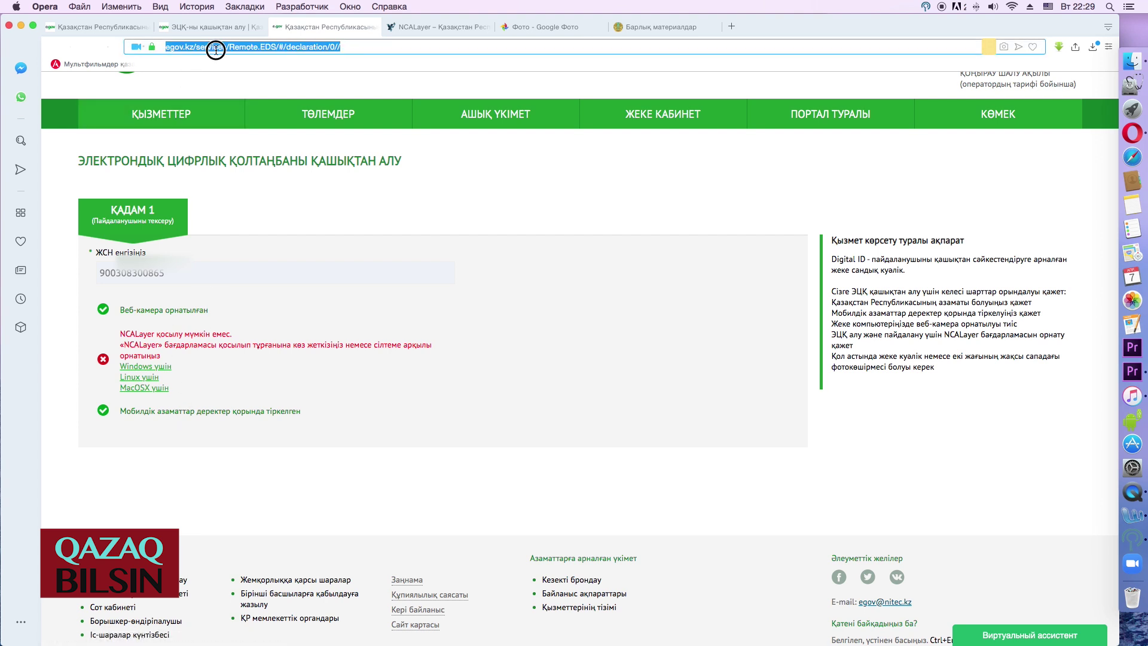
Reload the page and rerun the checks until all three pass, then proceed to ЭЦҚ АЛУҒА КӨШУ.
key("Return")
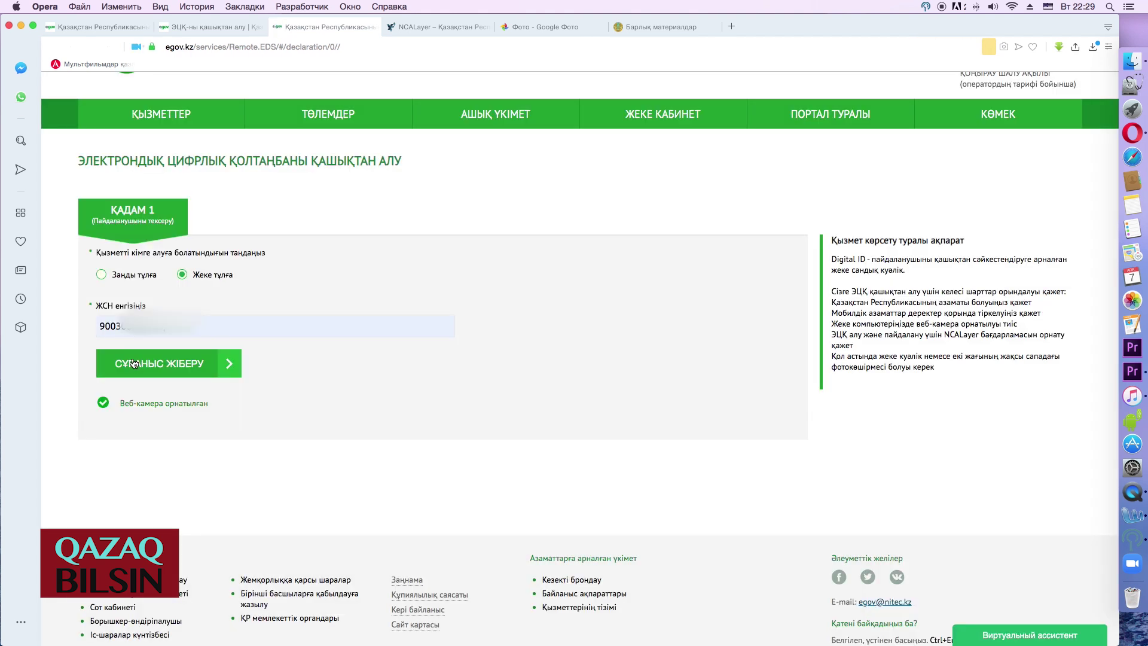
left_click(133, 366)
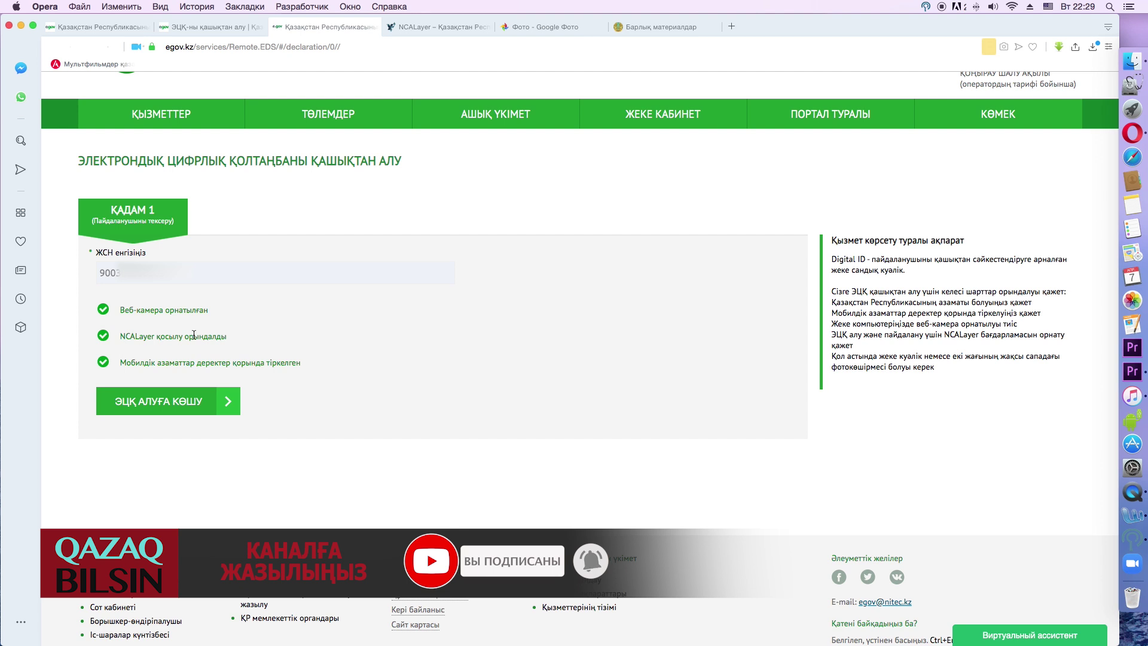
left_click(168, 408)
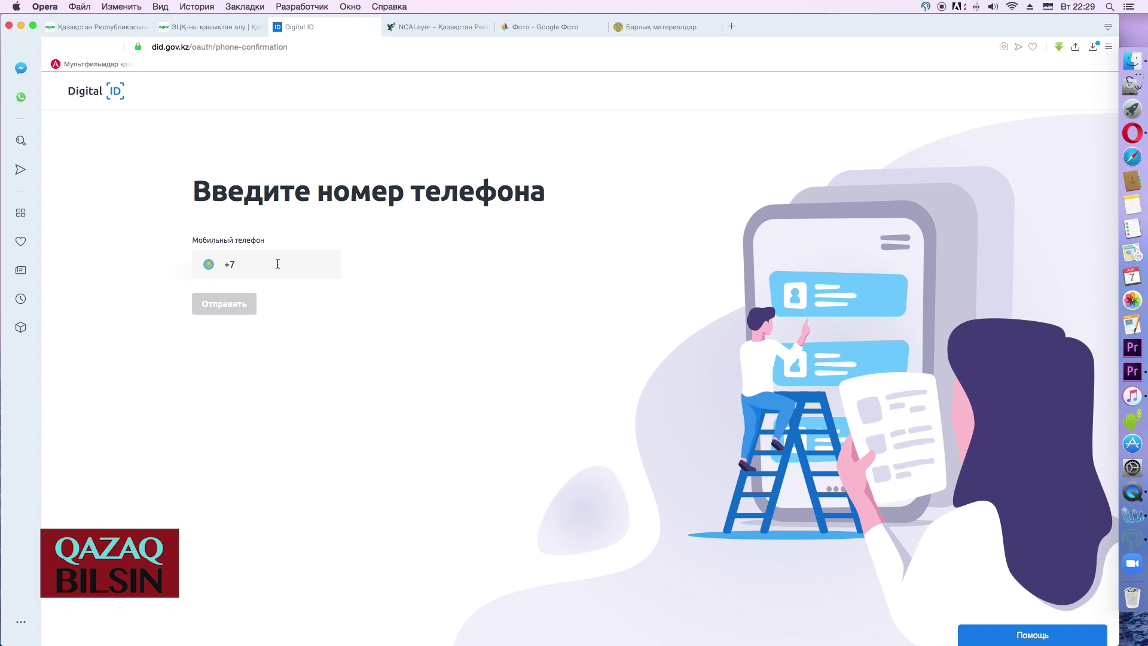
Enter the mobile phone number, request the SMS, and fill in the received code.
left_click(288, 271)
left_click(226, 305)
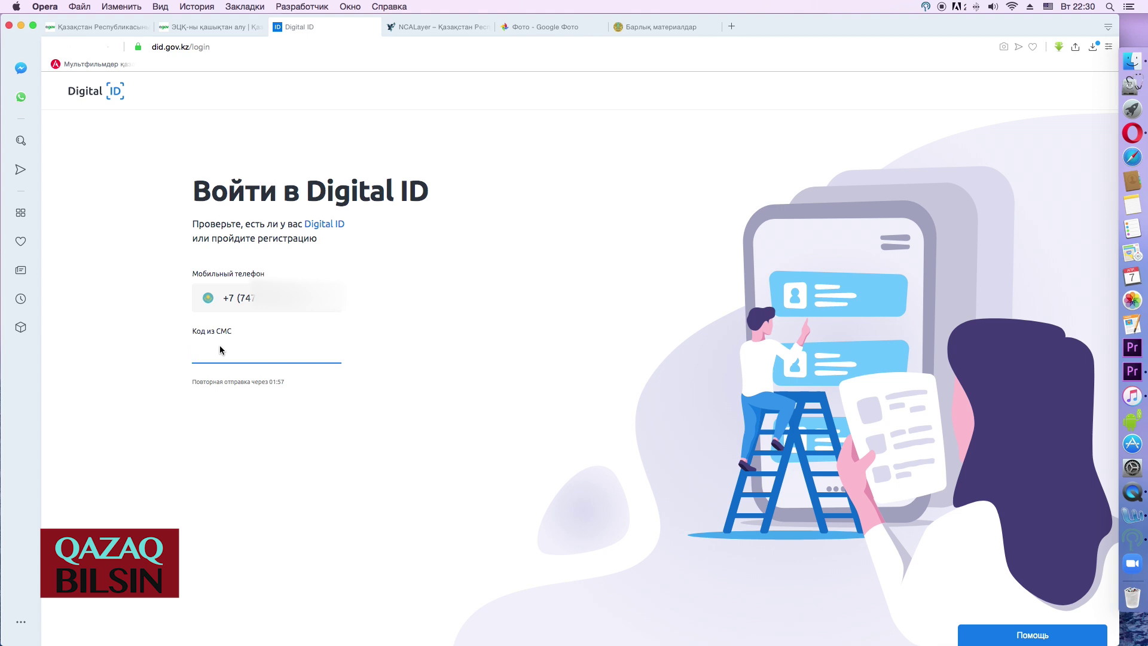
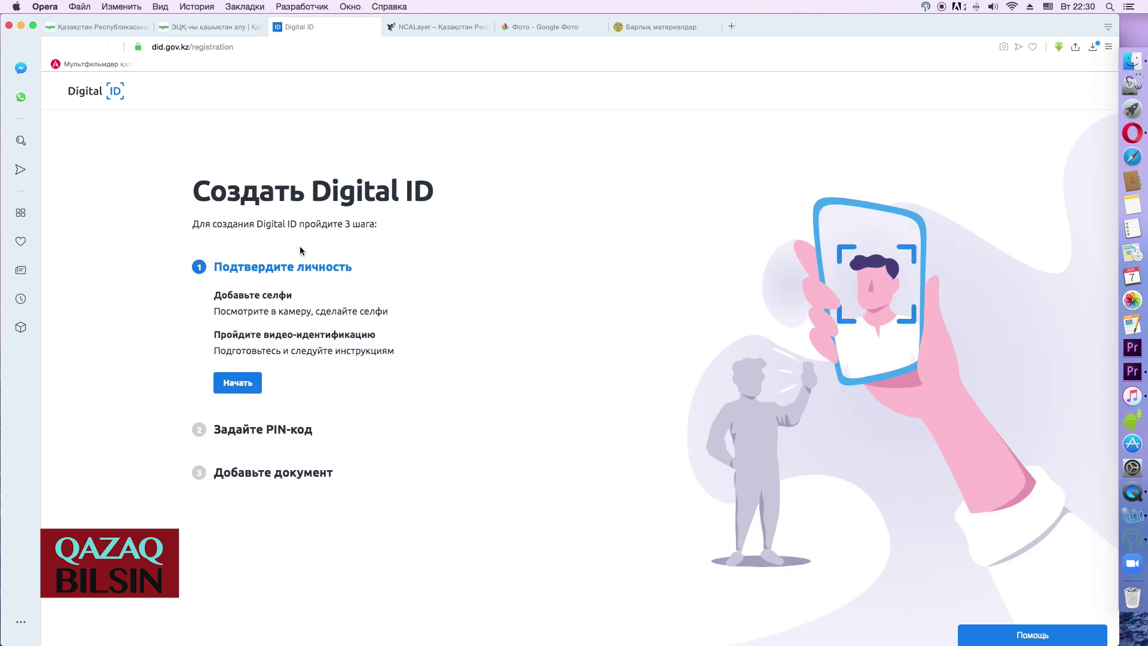
Start identity confirmation, grant Digital ID camera access, and open the selfie camera.
left_click(239, 388)
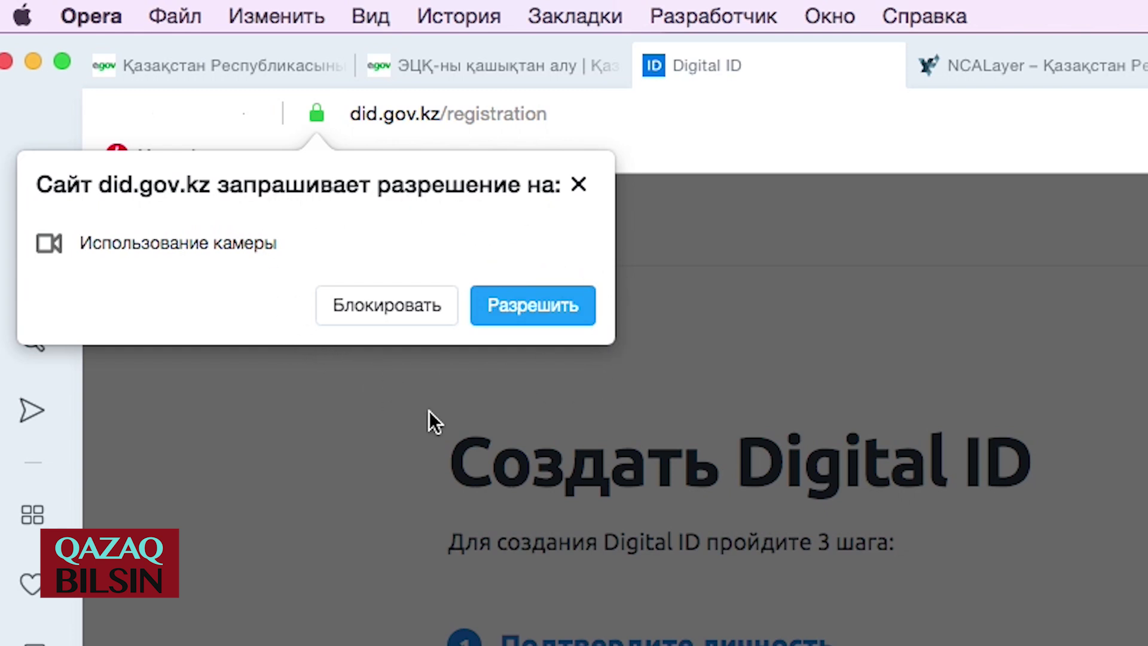
left_click(579, 305)
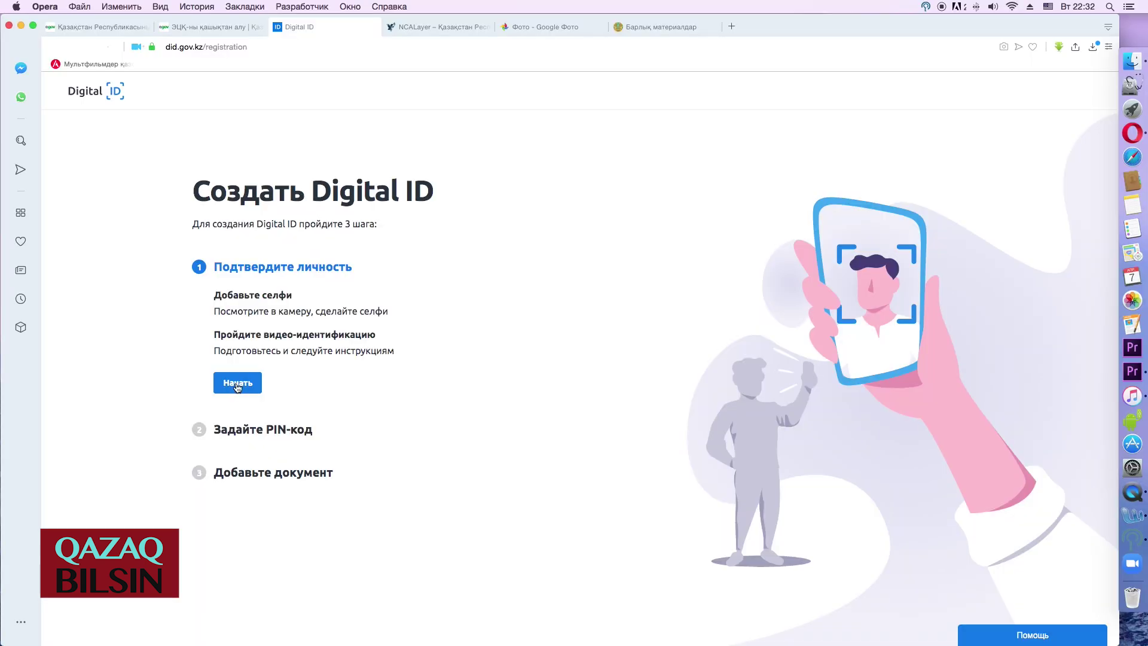
left_click(237, 383)
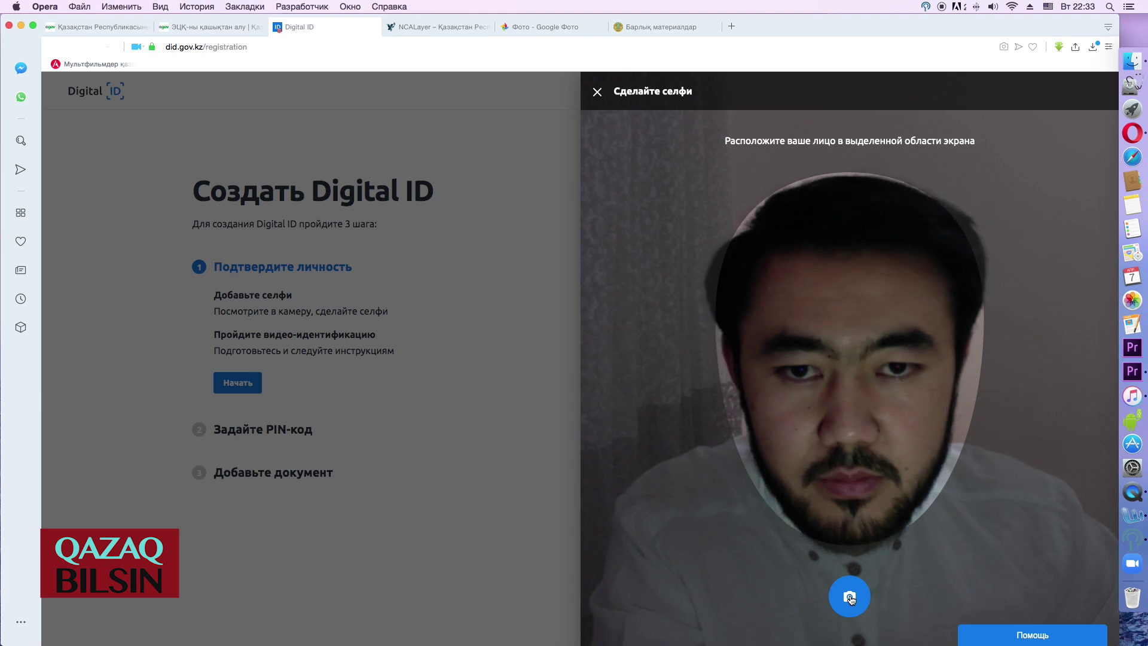
Capture a selfie in the Сделайте селфи panel and send it.
left_click(851, 598)
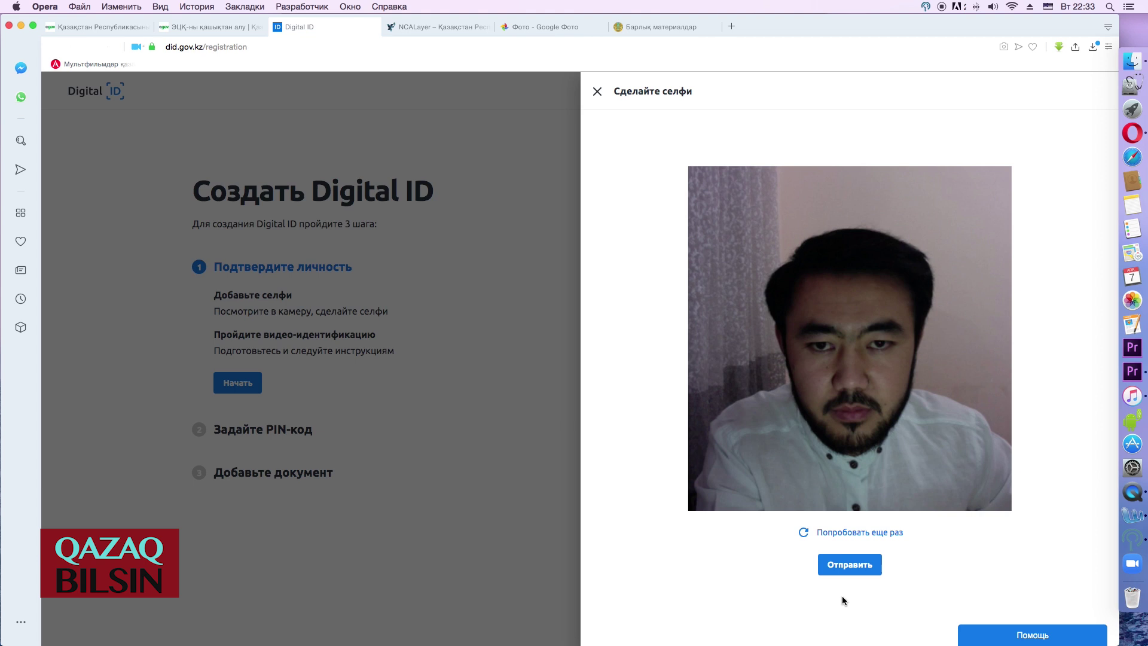
left_click(844, 565)
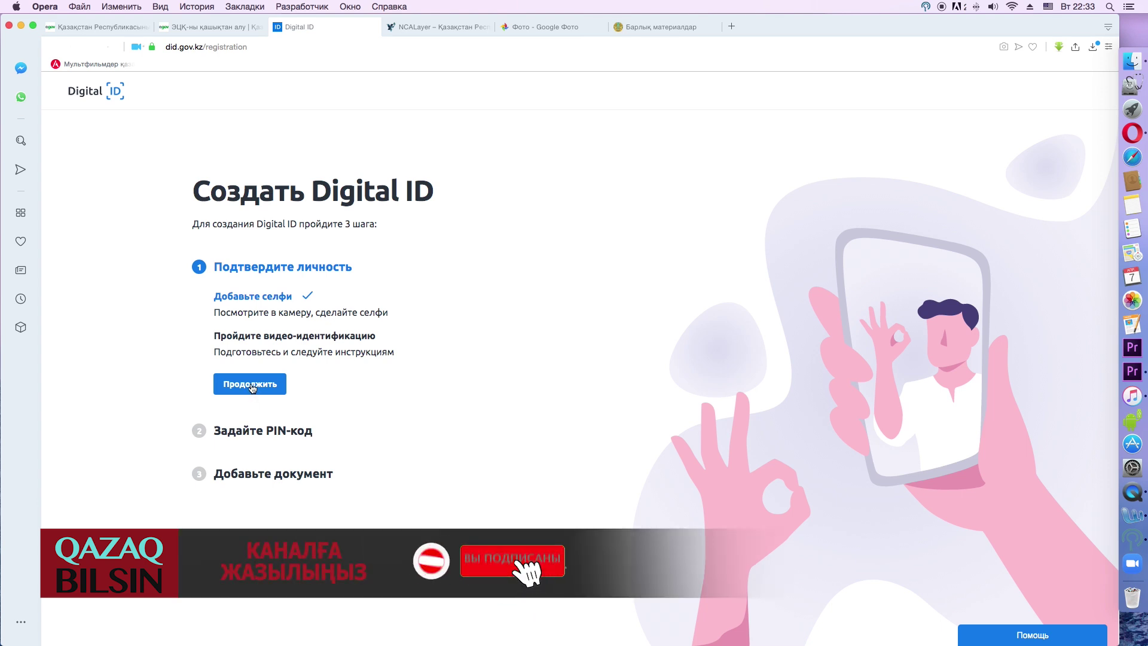
Continue to Видео-идентификация and complete the oval video capture to confirm identity.
left_click(251, 384)
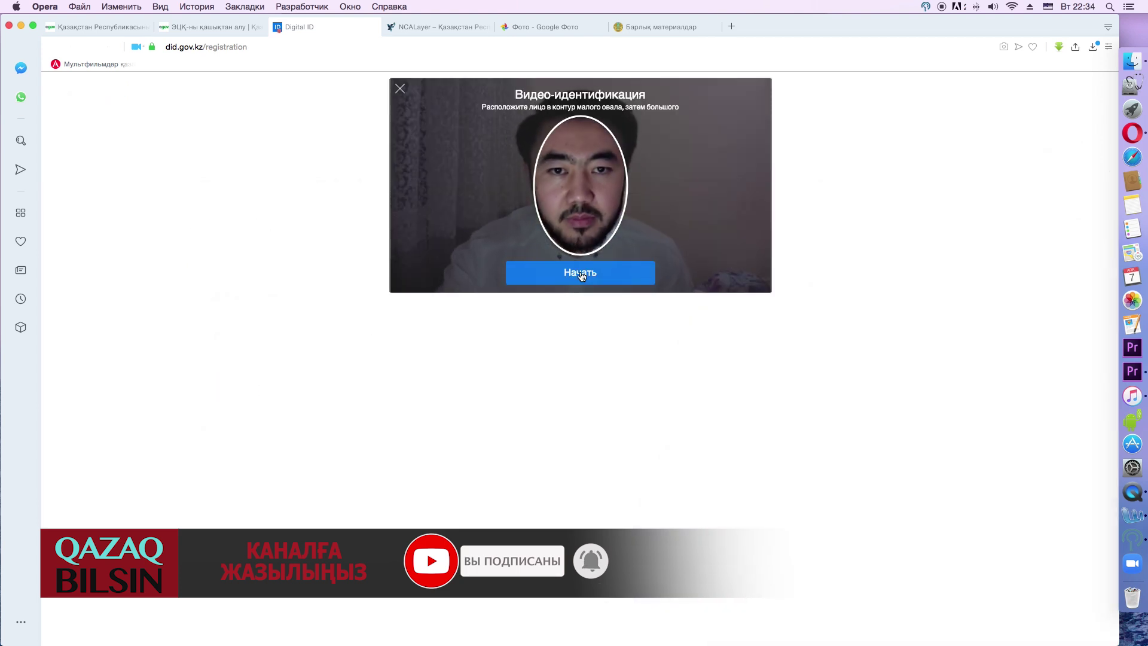
left_click(580, 274)
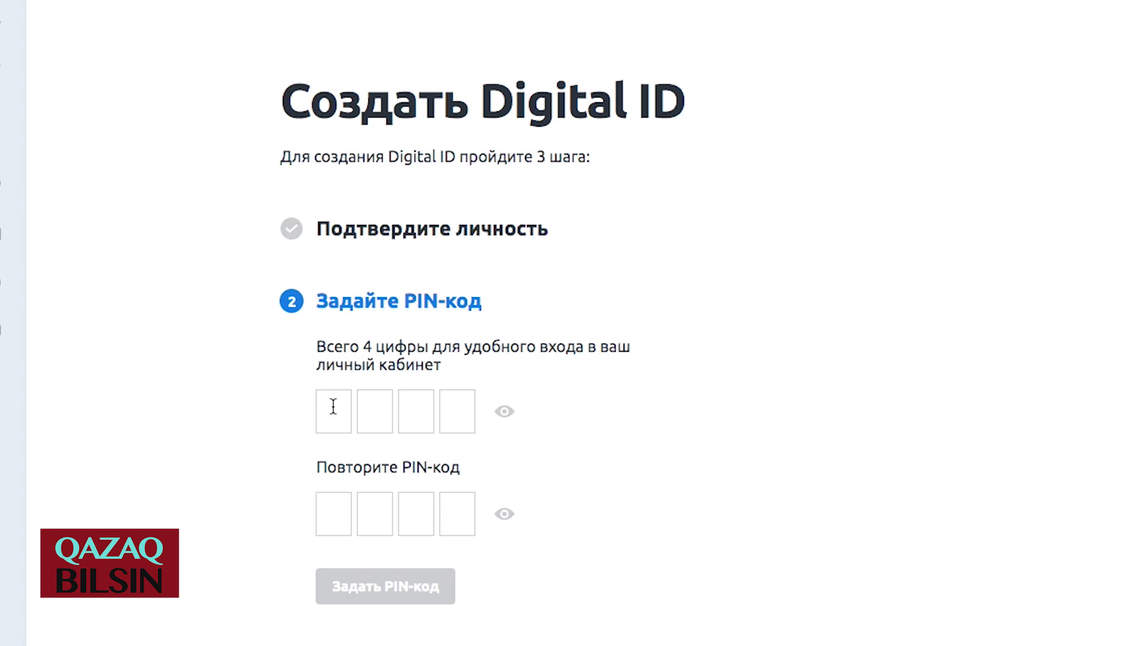
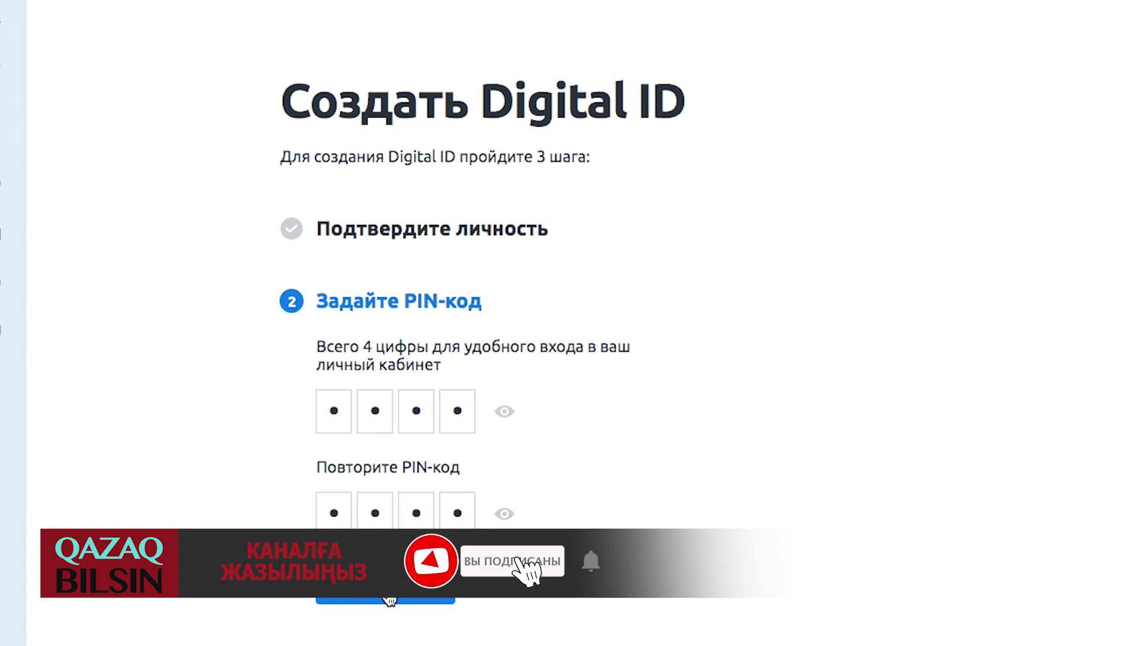
Enter the four-digit Digital ID PIN in both rows and set it with Задать PIN-код.
left_click(385, 598)
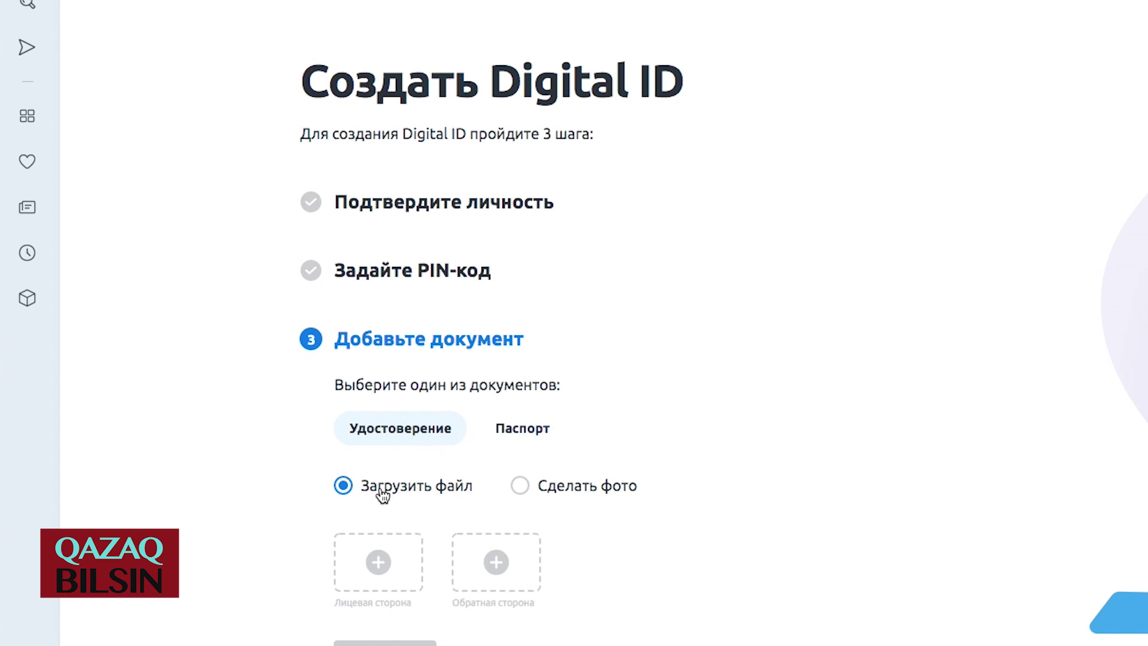
Abandon photographing the ID card and switch to Загрузить файл.
left_click(521, 486)
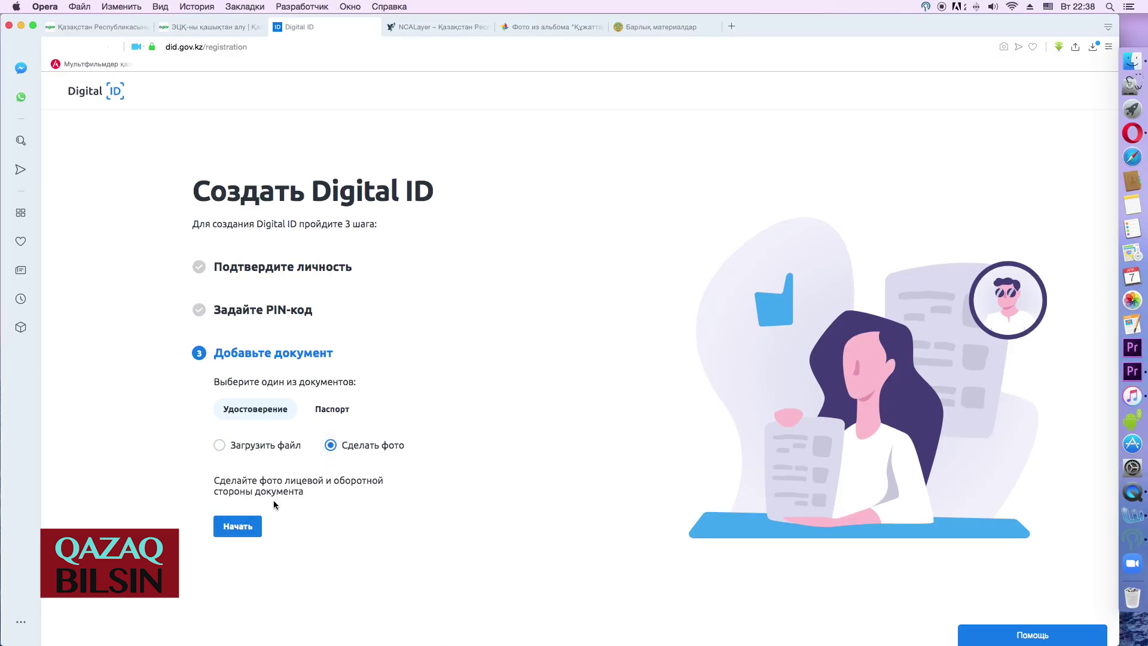
left_click(240, 530)
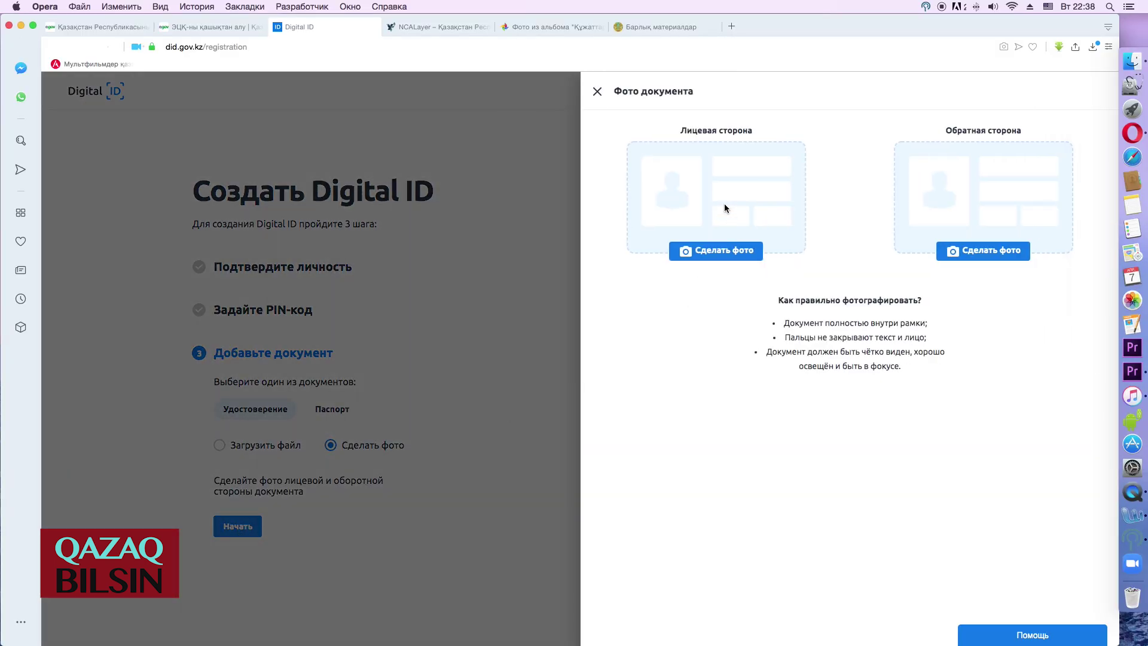
left_click(712, 254)
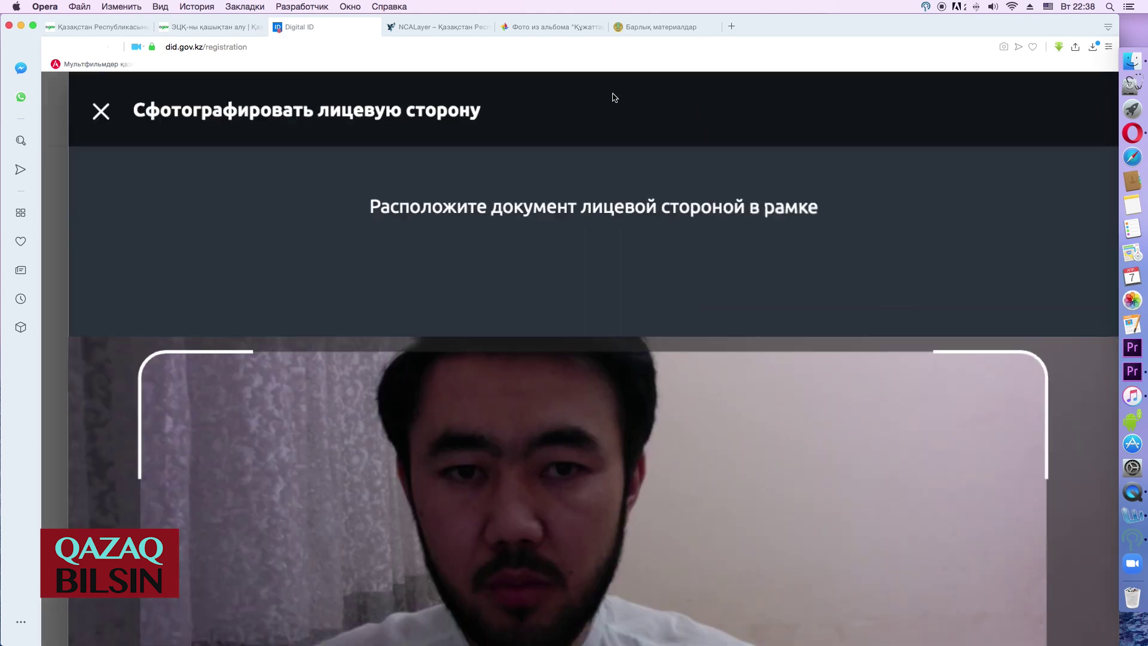
scroll(615, 98, "up", 5)
left_click(71, 114)
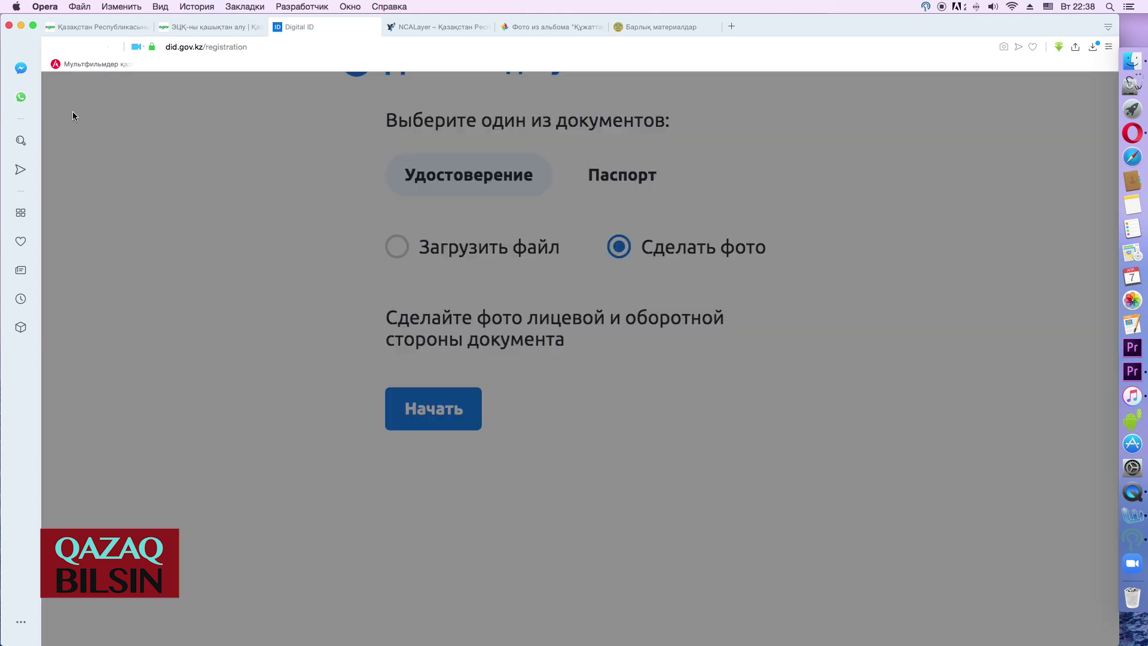
scroll(383, 299, "up", 1)
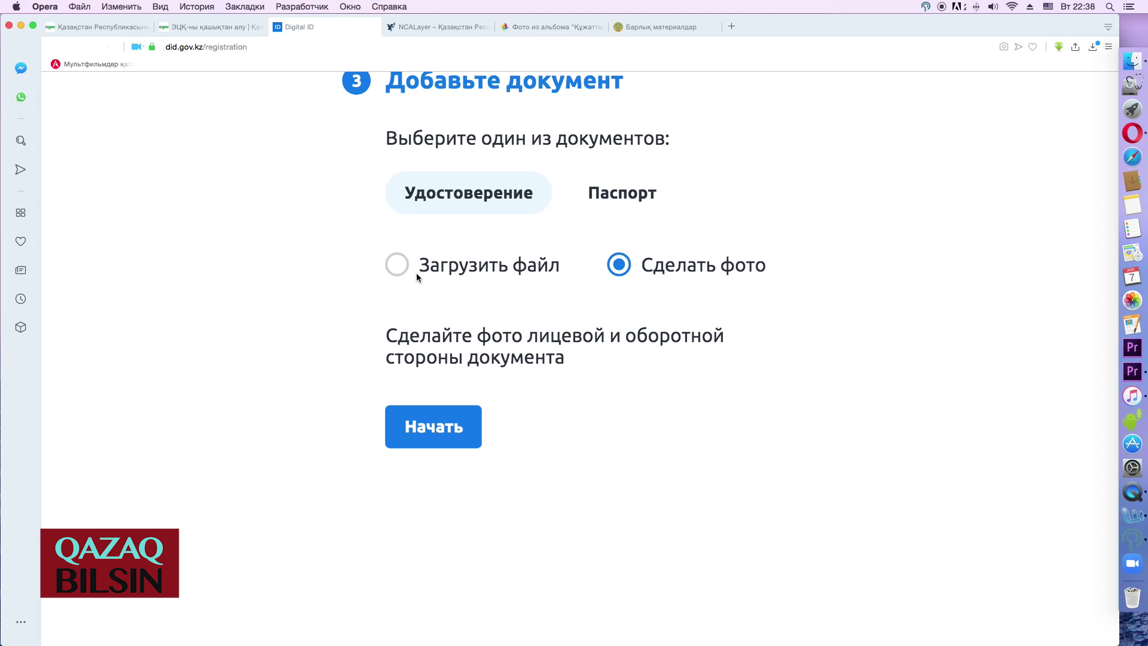
left_click(397, 264)
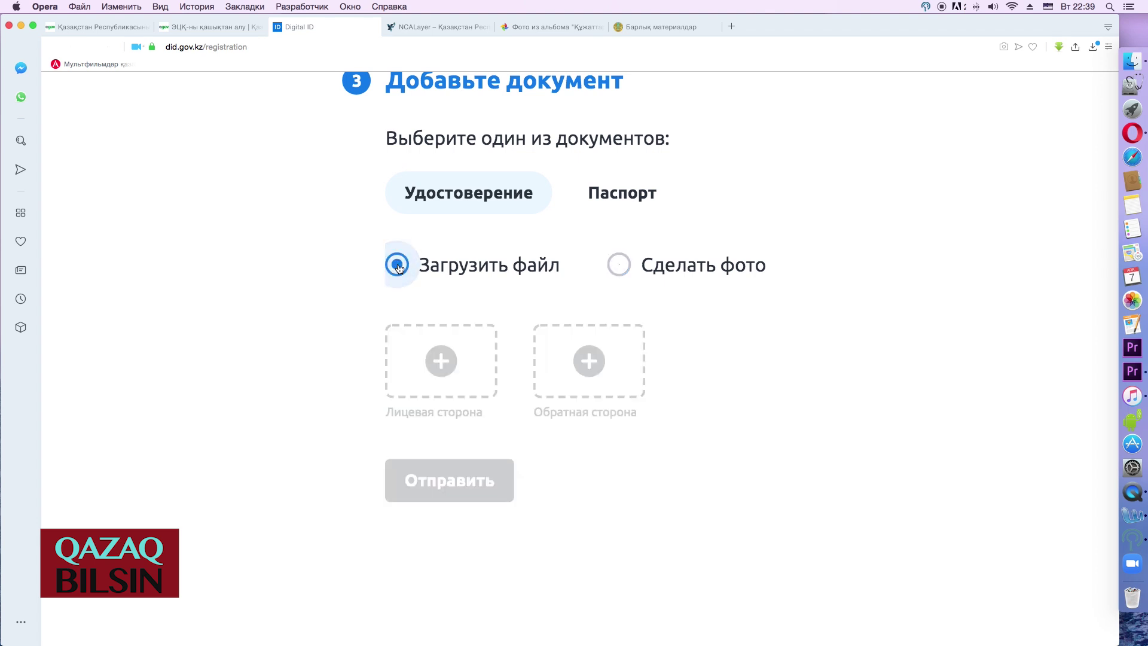
Upload the front and back ID card screenshots from Рабочий стол.
left_click(443, 362)
left_click(316, 169)
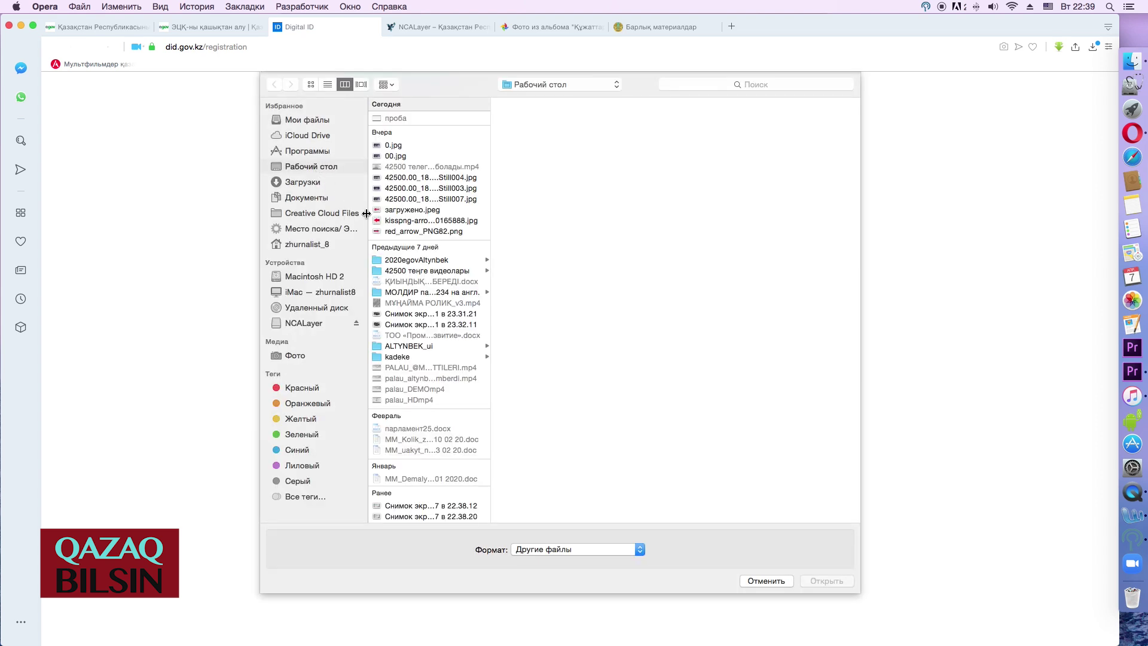
scroll(422, 336, "down", 1)
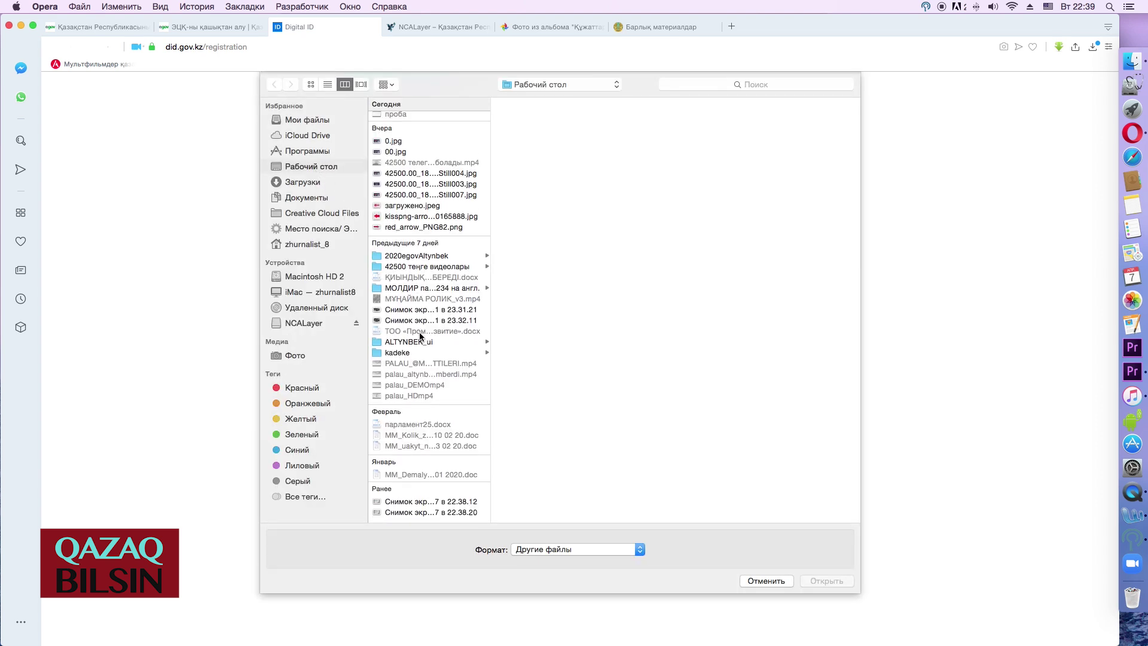
left_click(402, 506)
left_click(403, 518)
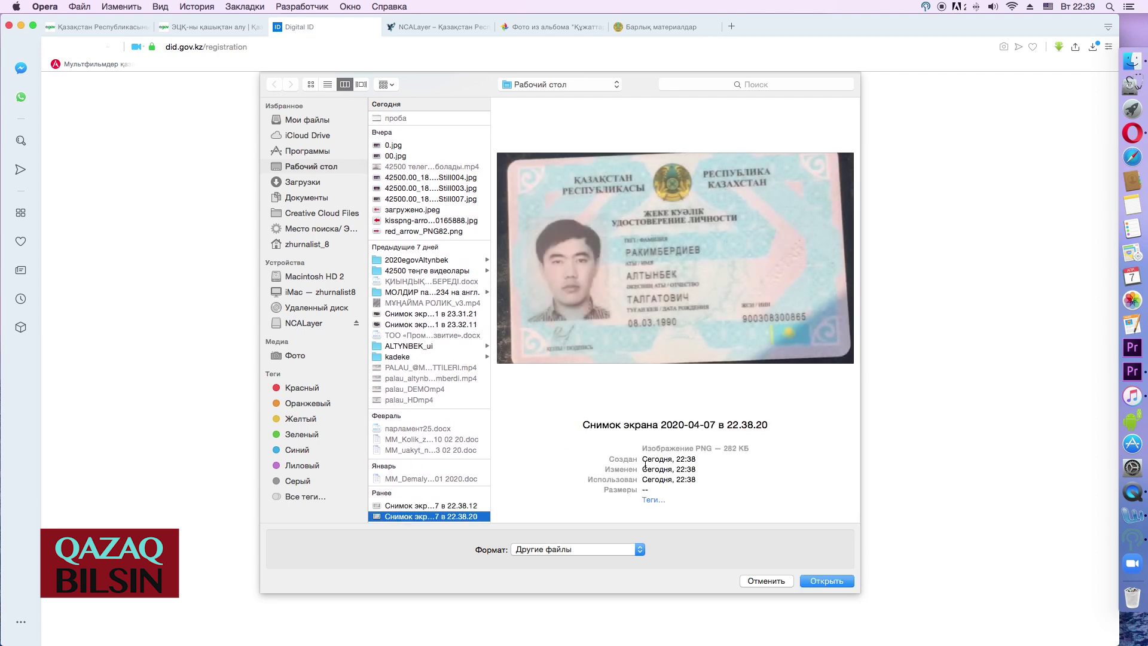
left_click(820, 579)
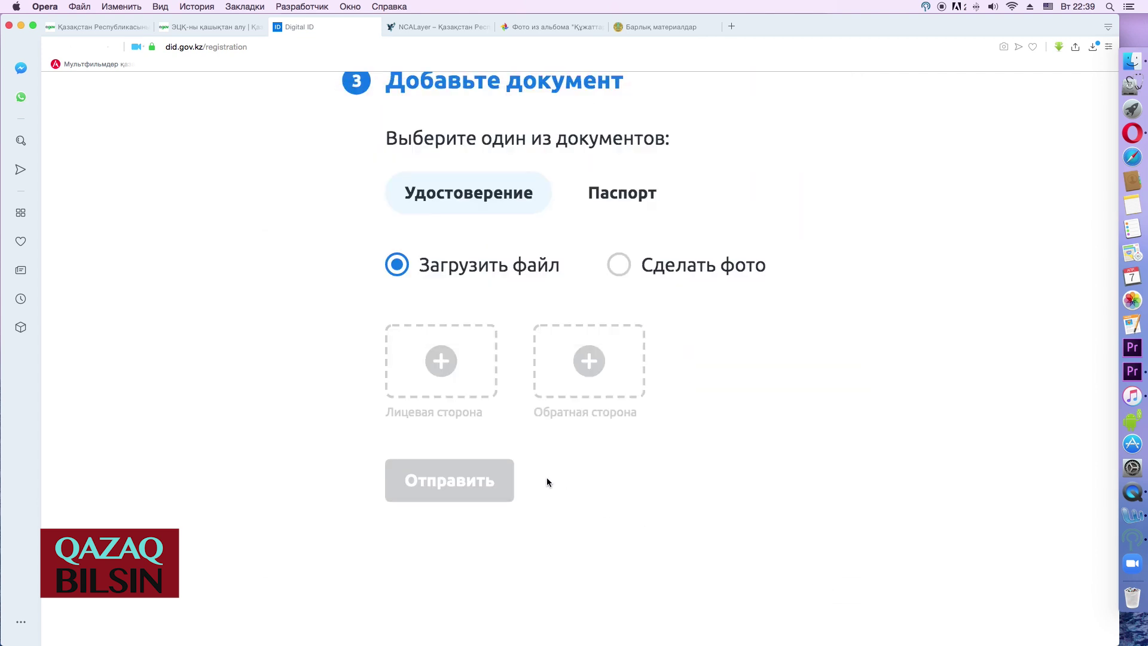
left_click(586, 359)
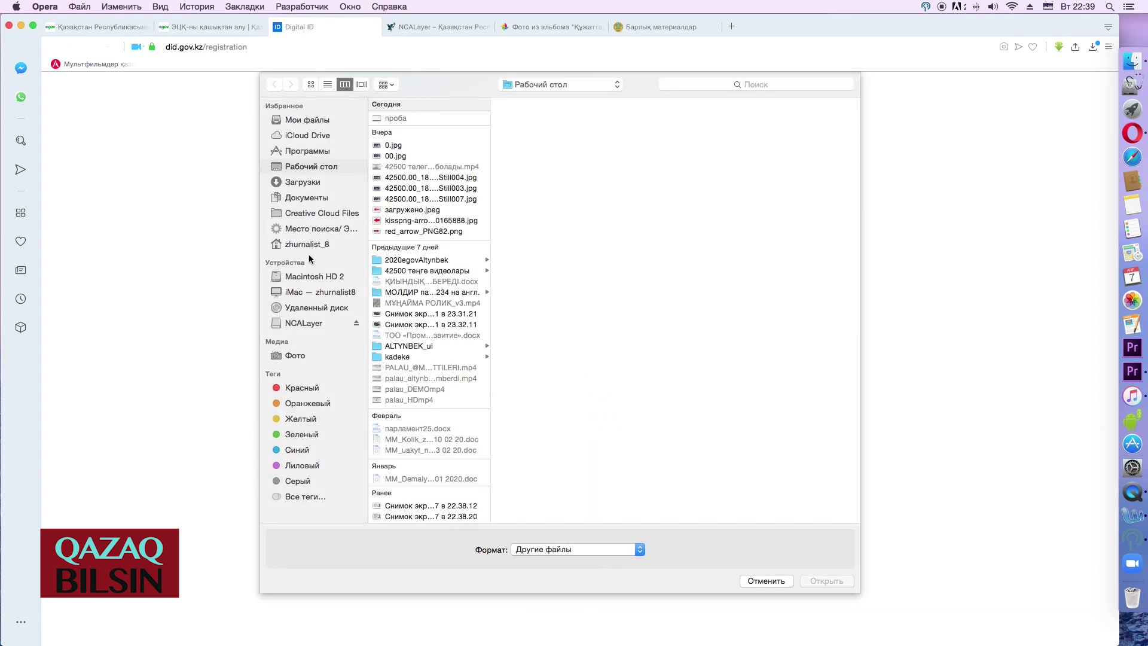
left_click(411, 506)
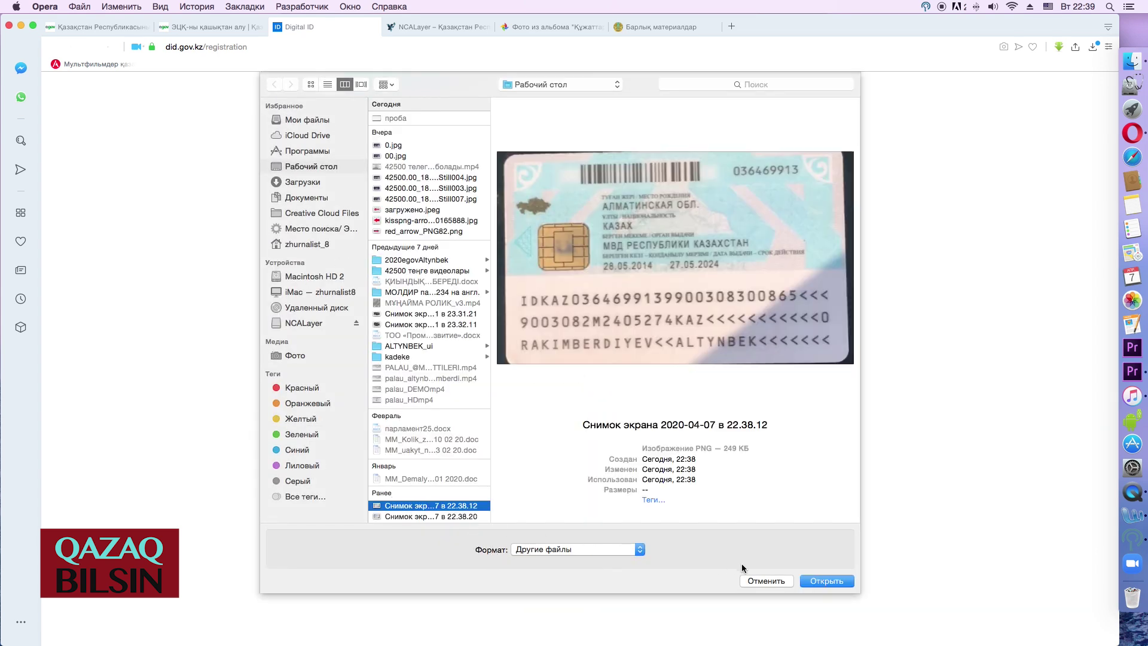
left_click(825, 581)
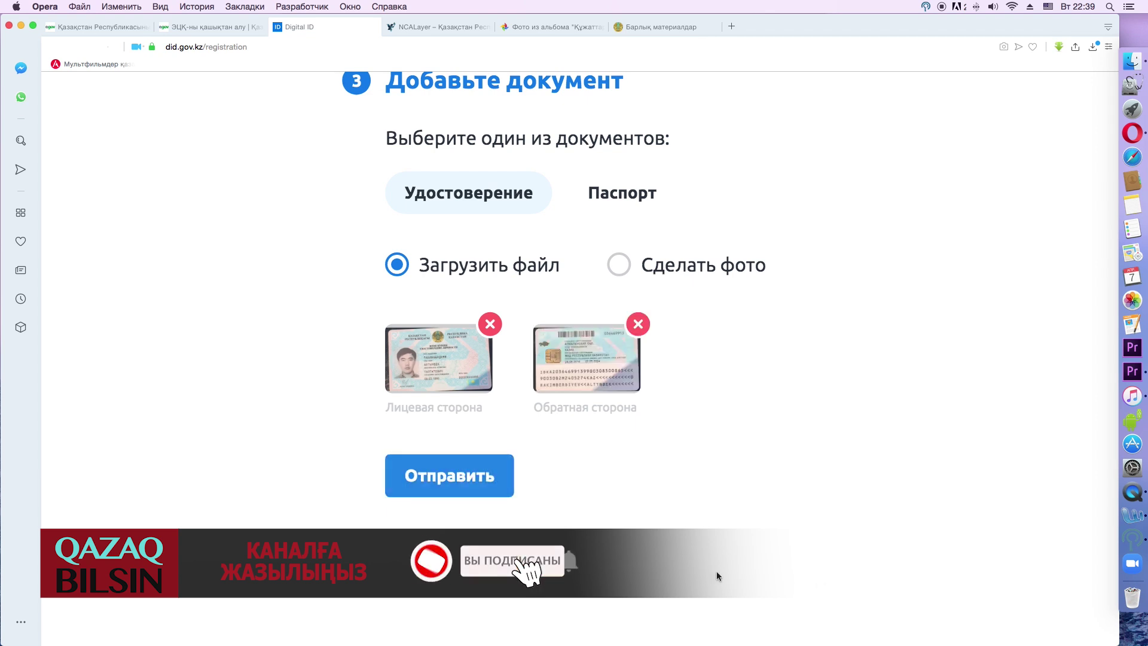
Submit the ID images, confirm the IIN is correct, send, and go to 'В личный кабинет'.
left_click(452, 482)
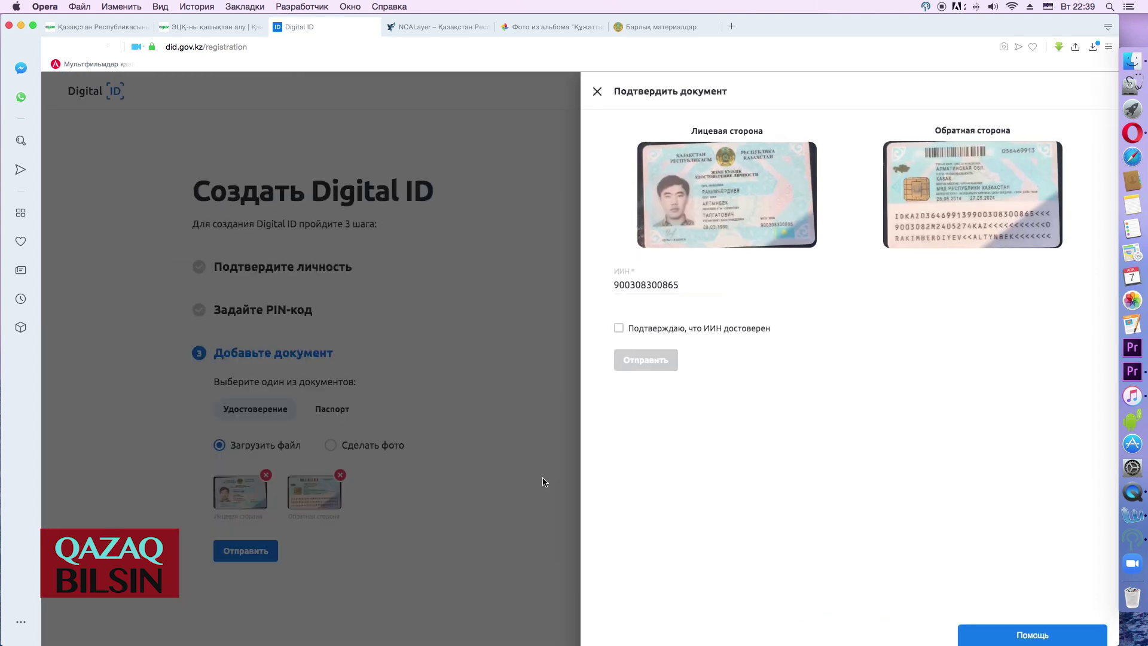
left_click(617, 329)
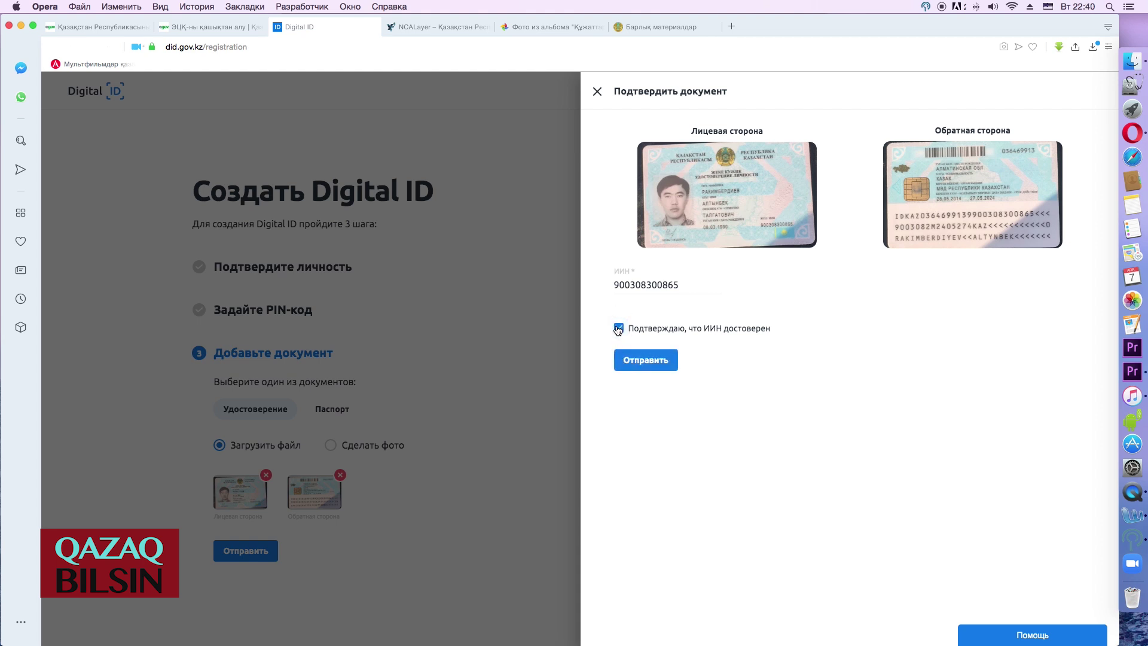
left_click(649, 361)
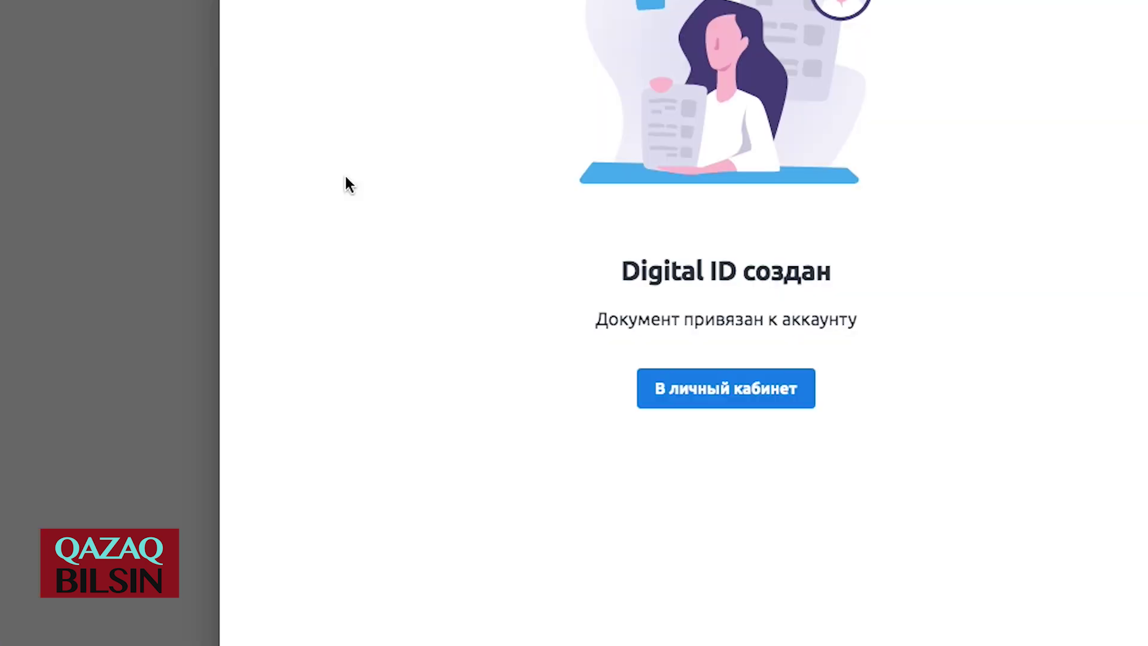
left_click(728, 392)
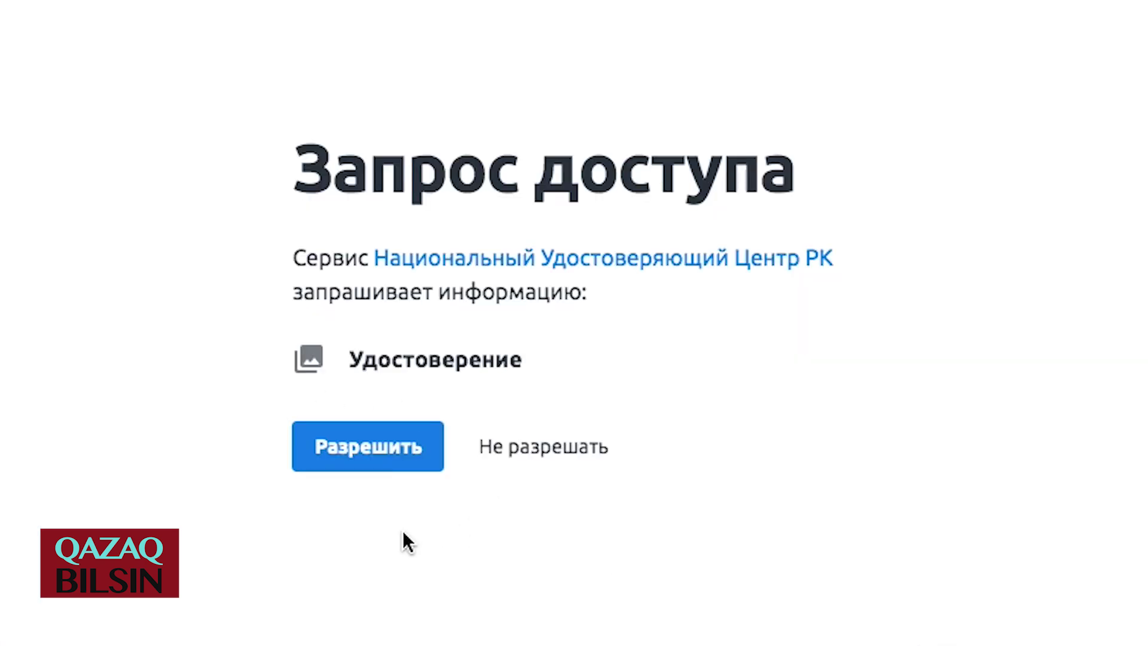
Allow the certification centre access with Разрешить, confirming with the four-digit Digital ID PIN.
left_click(346, 460)
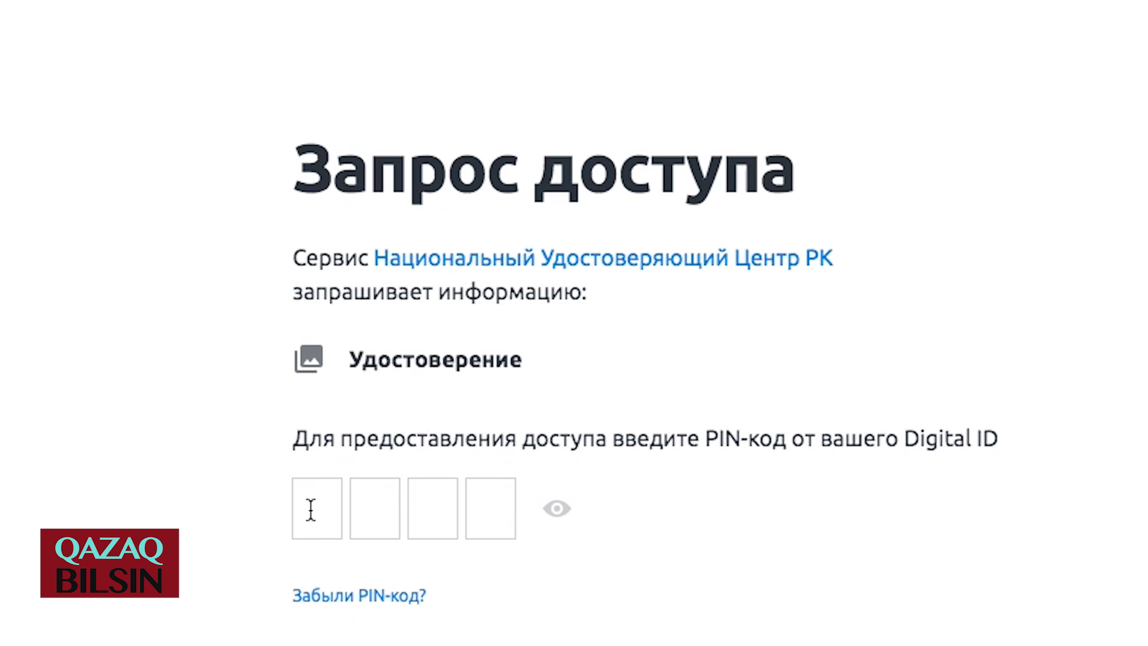
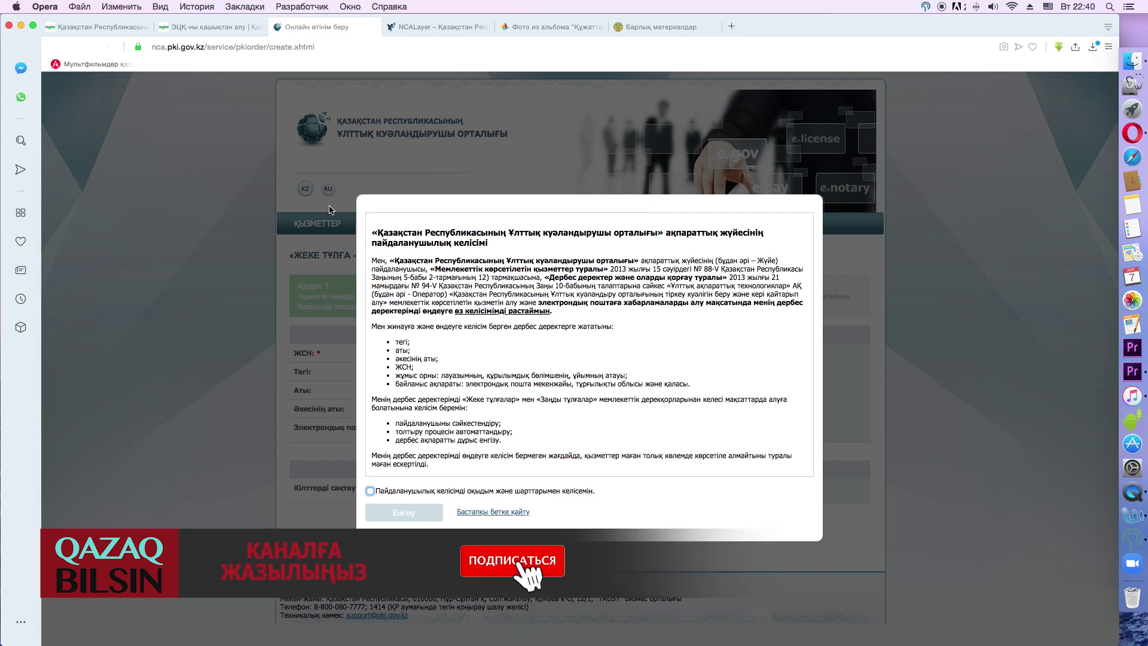
Read through the user agreement, tick its acceptance checkbox and submit with Енгізу.
scroll(420, 306, "down", 5)
scroll(421, 307, "up", 5)
scroll(421, 307, "down", 5)
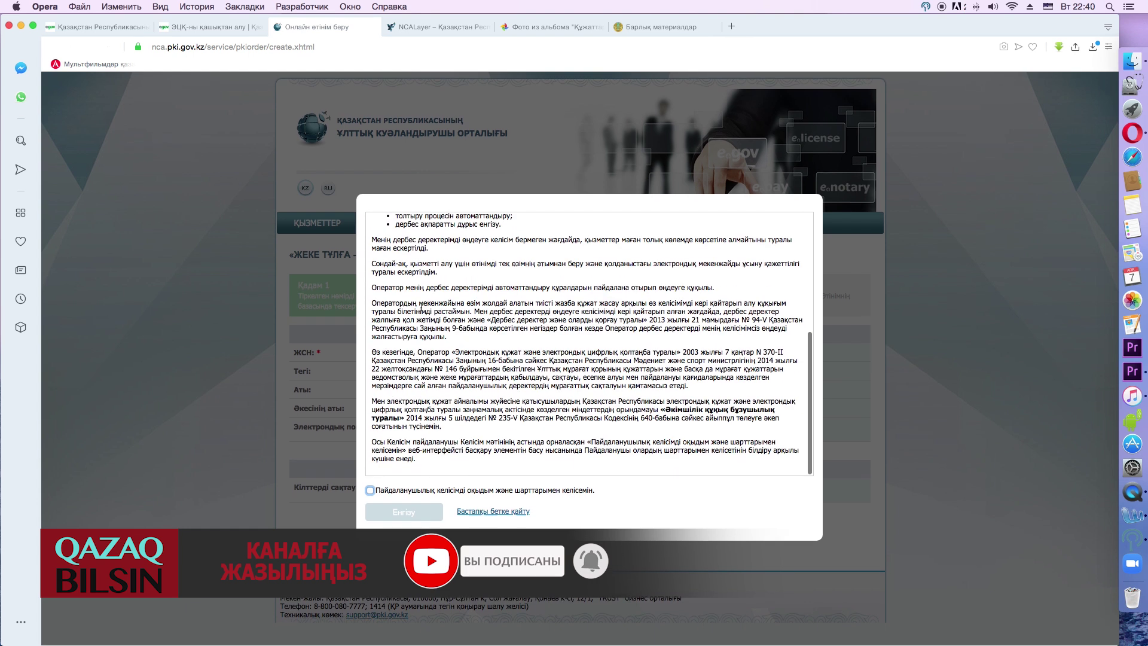
scroll(421, 306, "up", 5)
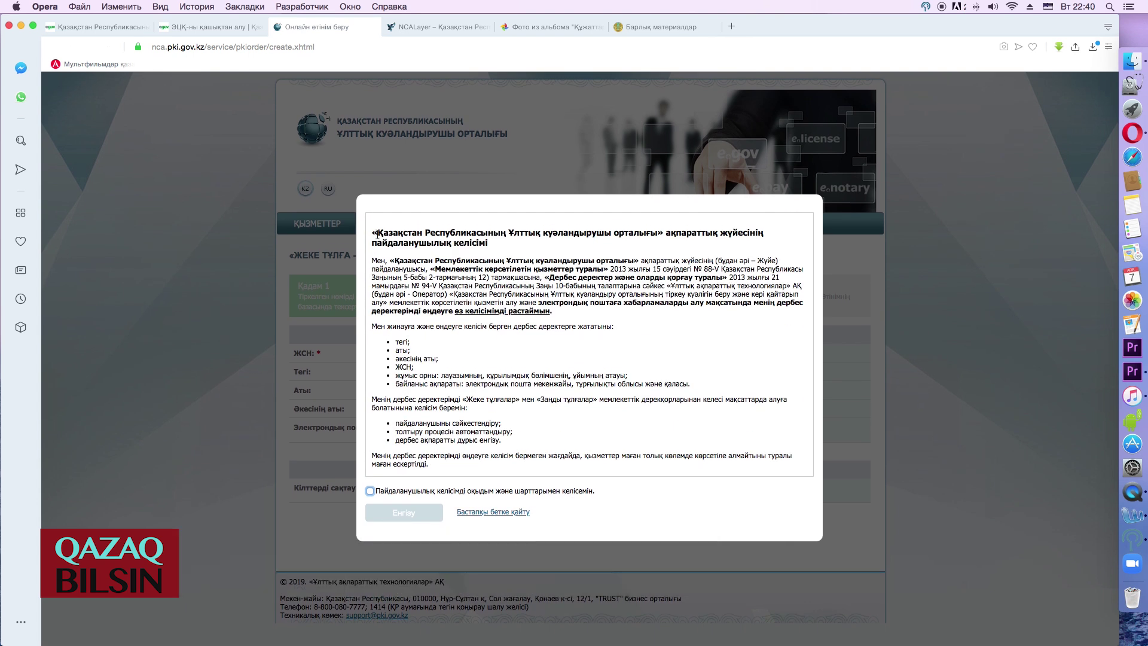
left_click(370, 492)
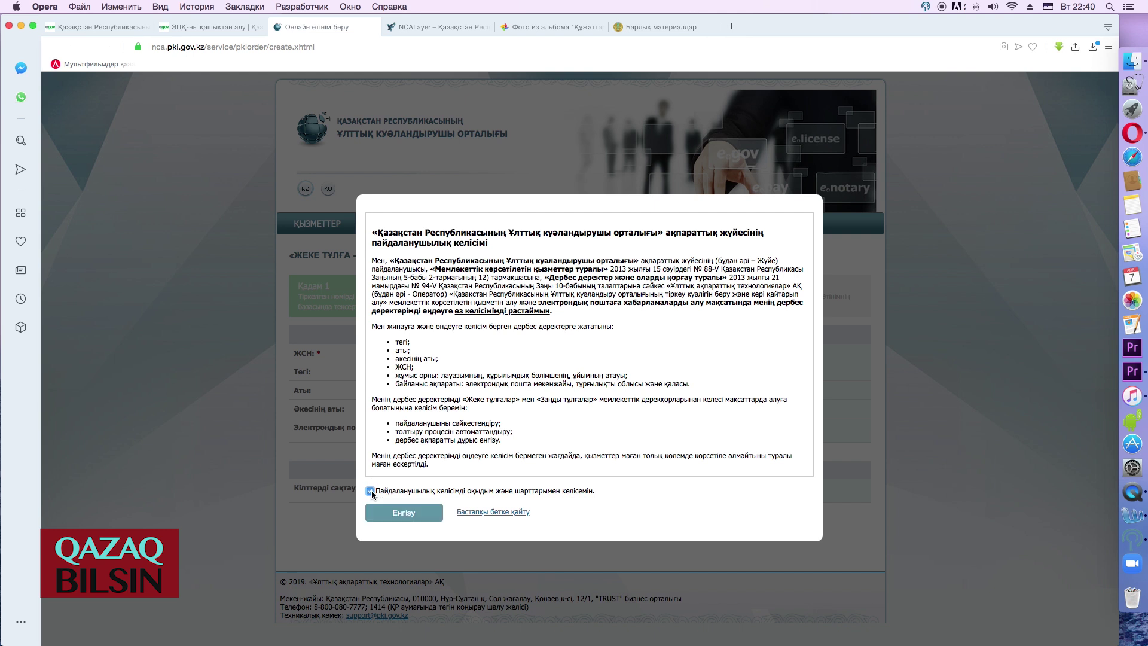
scroll(446, 396, "down", 5)
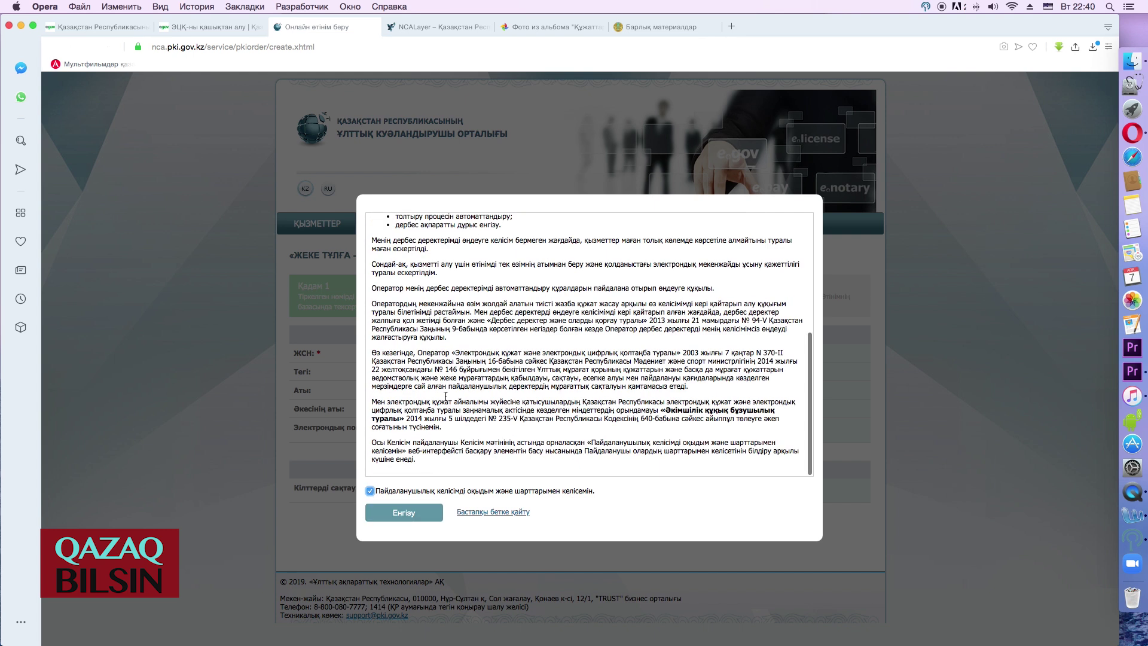
scroll(446, 396, "up", 5)
left_click(404, 513)
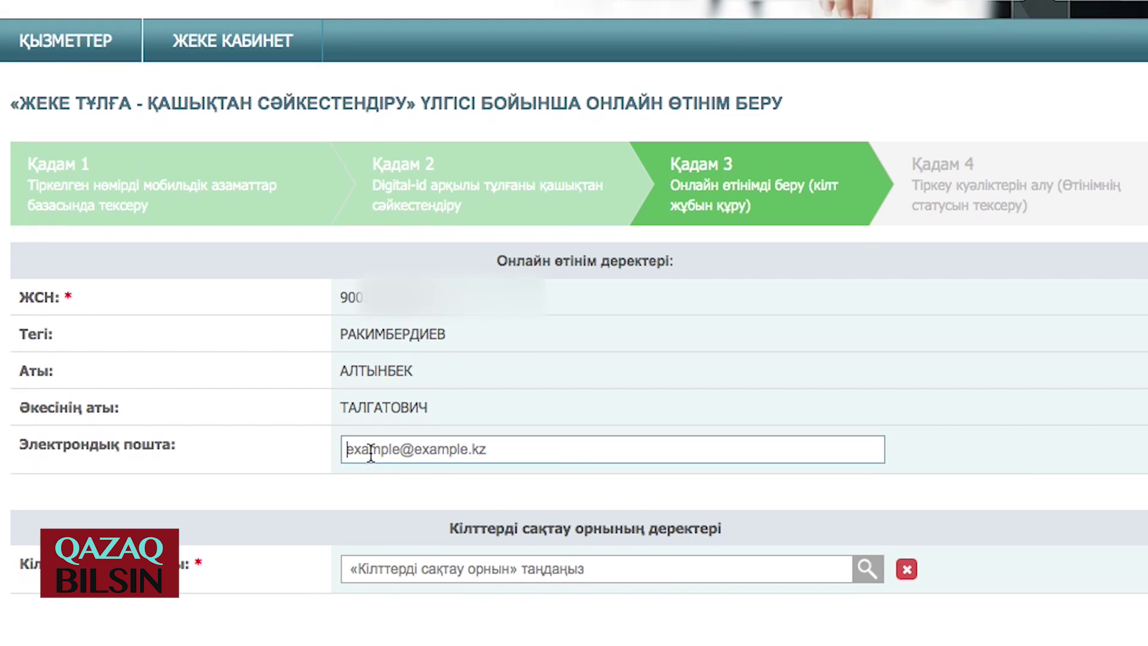
Fill in the applicant's e-mail address and choose Дербес компьютер as key storage.
mouse_move(487, 448)
left_mouse_down()
mouse_move(348, 451)
mouse_move(487, 451)
left_mouse_up()
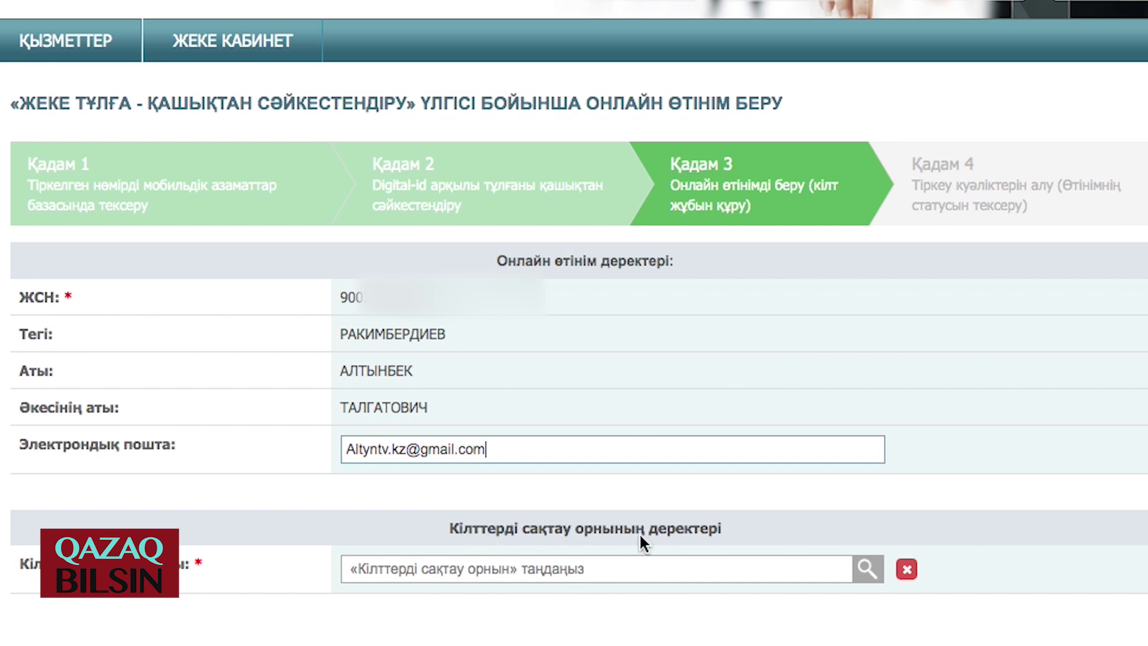
left_click(868, 568)
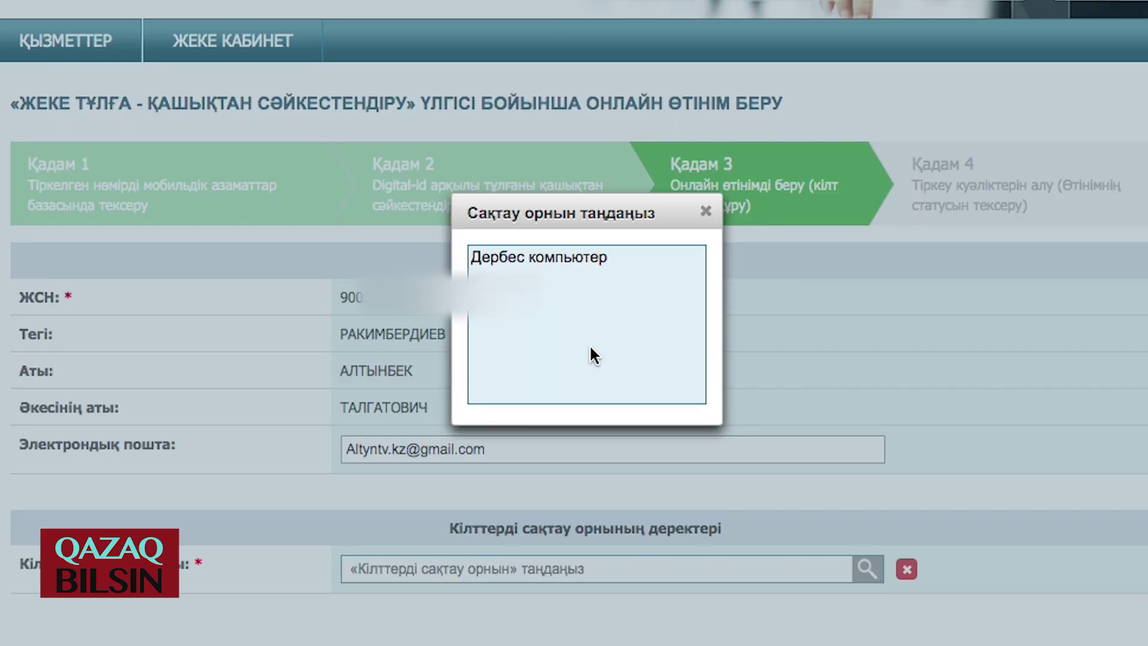
double_click(538, 268)
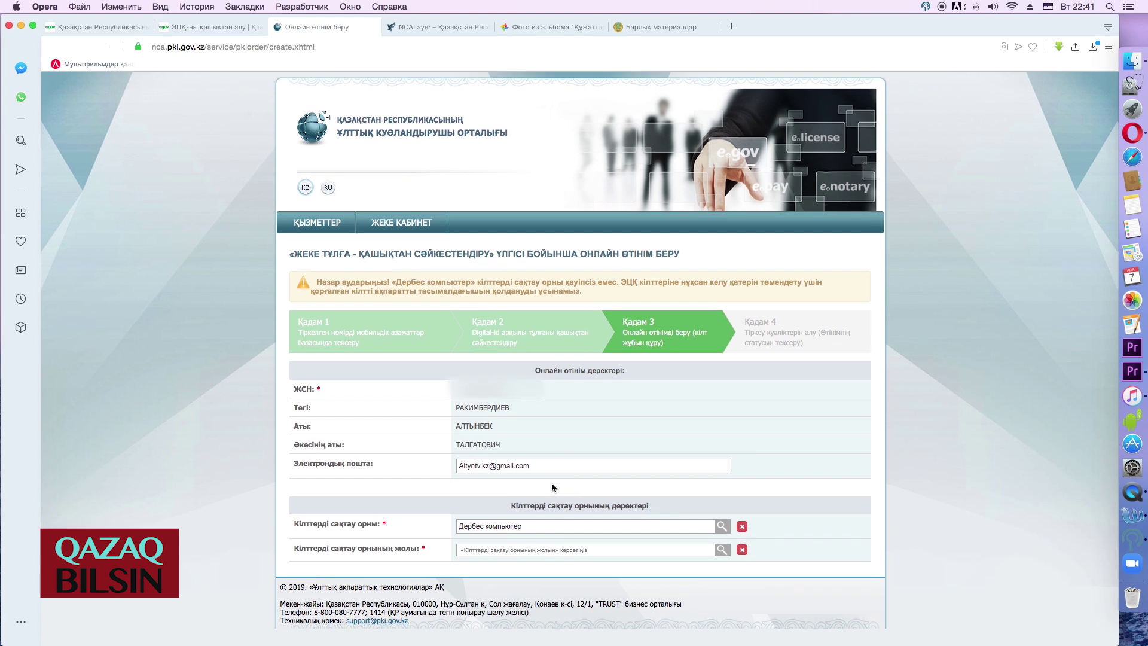
Create folder '2020 egov_kilt_02' in Desktop > egov as key path and submit with Өтінім беру.
left_click(722, 551)
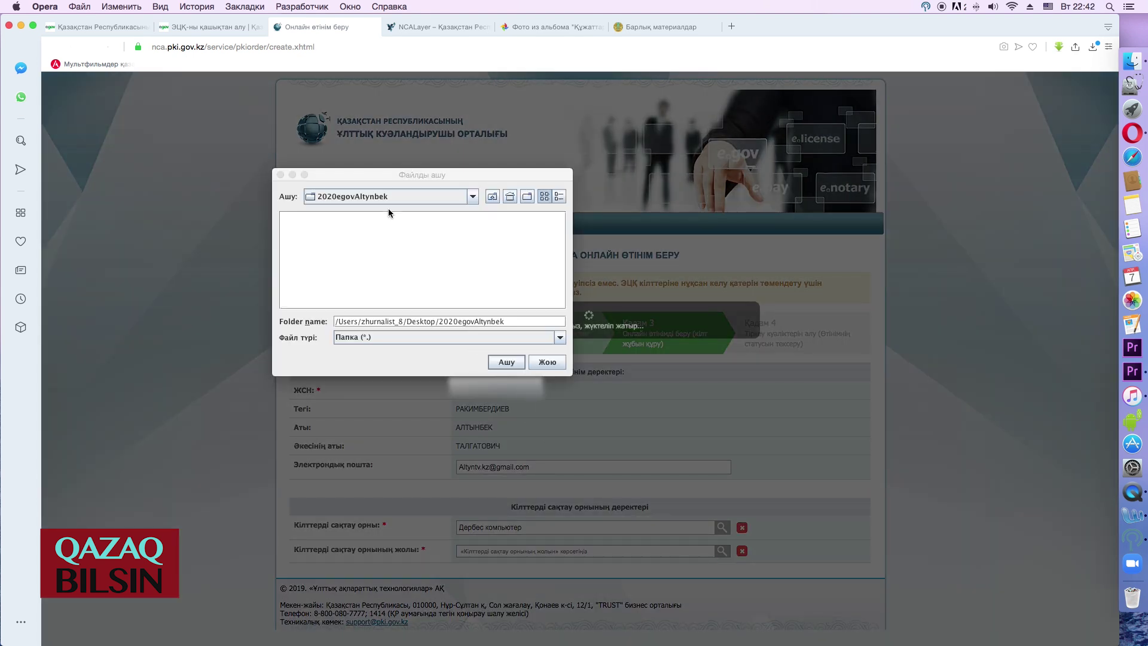
left_click(491, 198)
left_click(491, 197)
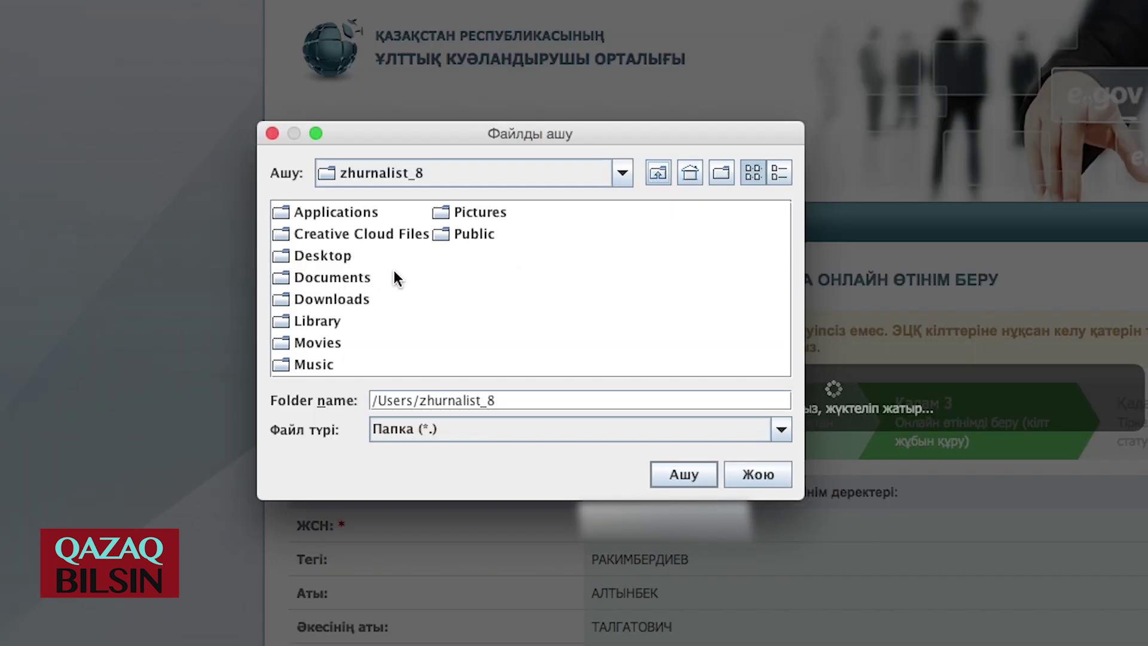
left_click(328, 257)
double_click(328, 257)
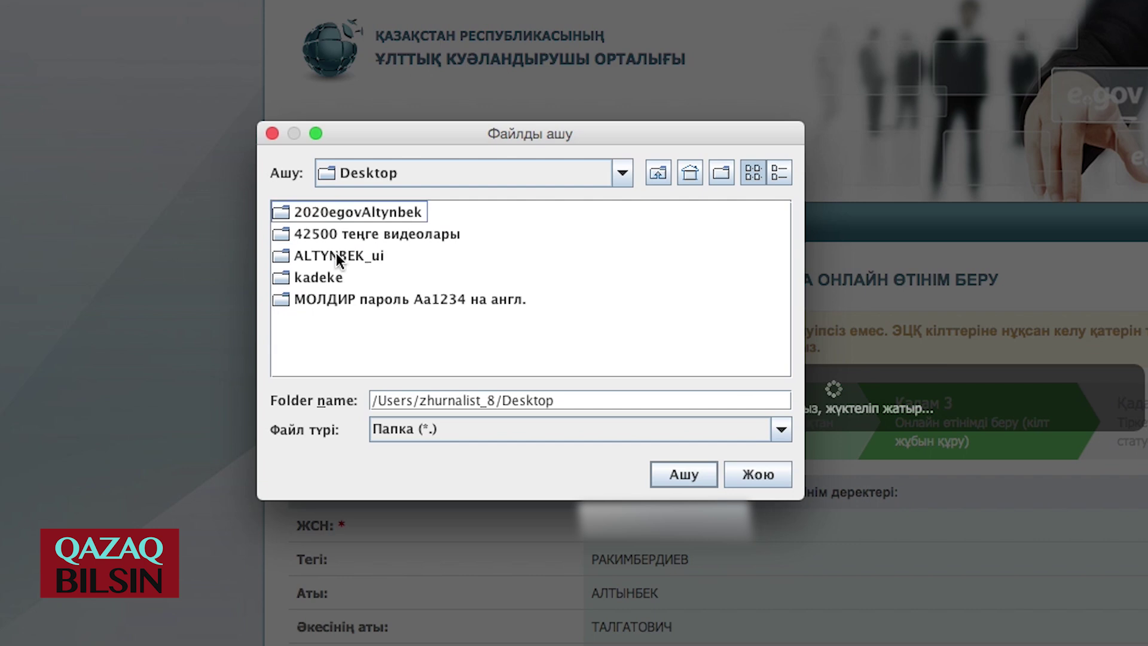
double_click(368, 213)
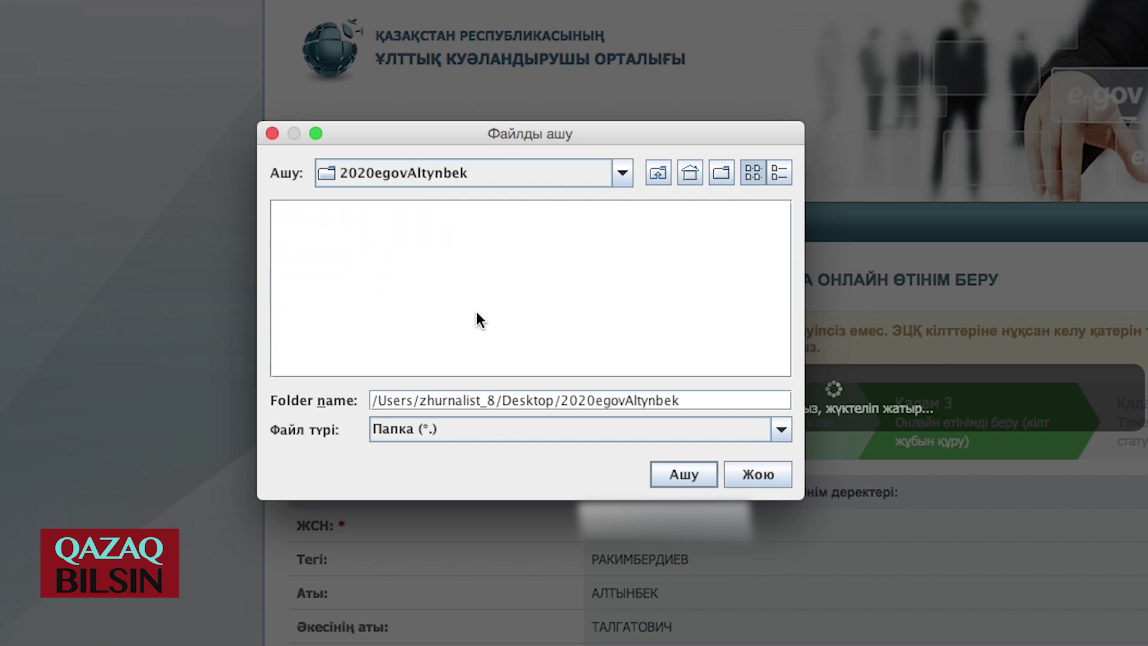
right_click(478, 305)
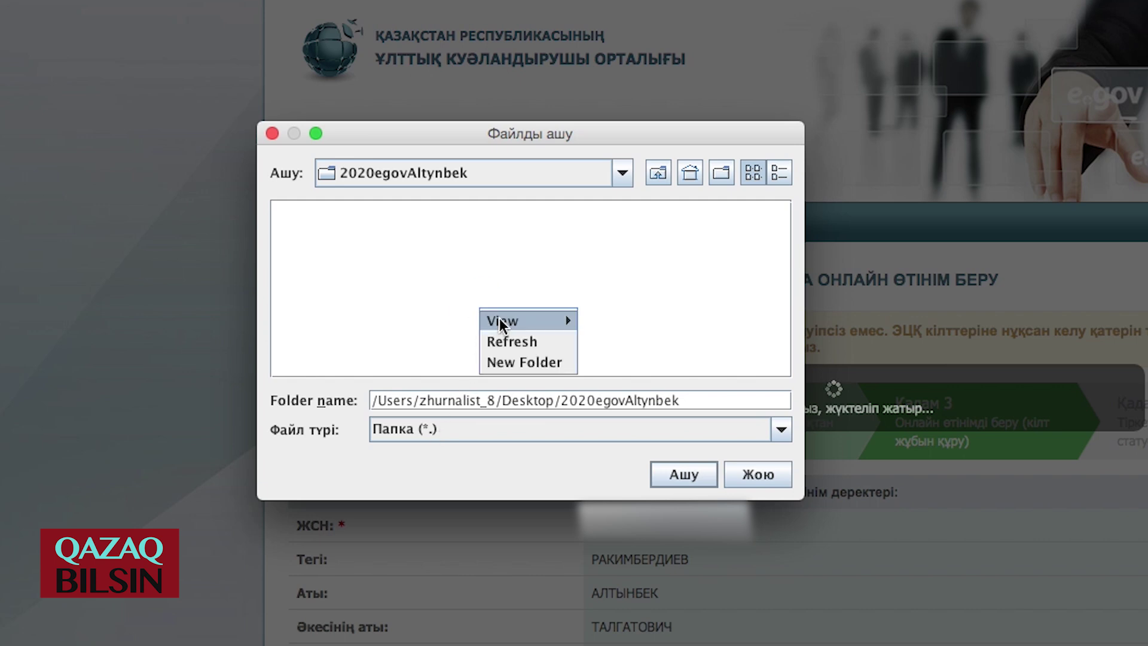
left_click(521, 367)
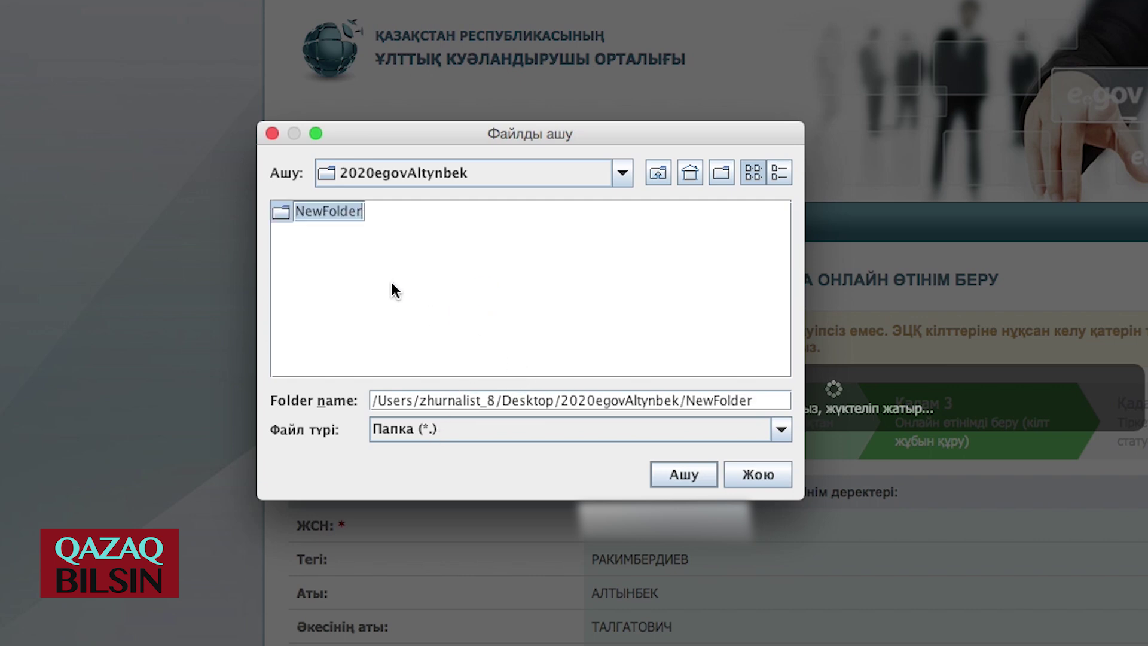
type("2020")
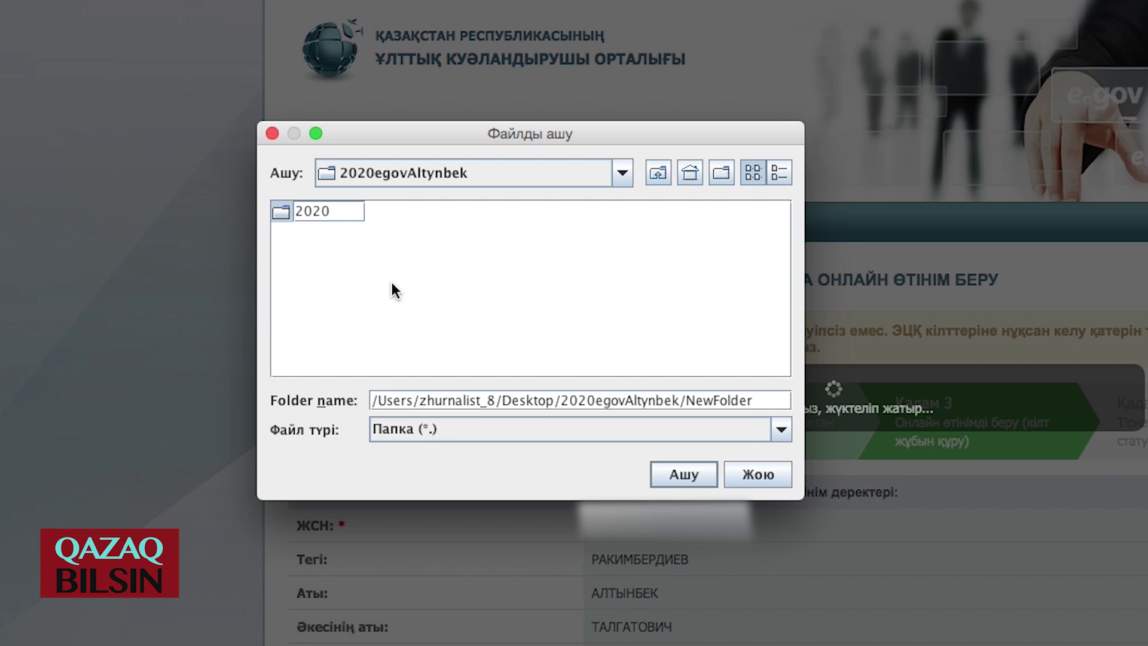
type(" egov_kilt")
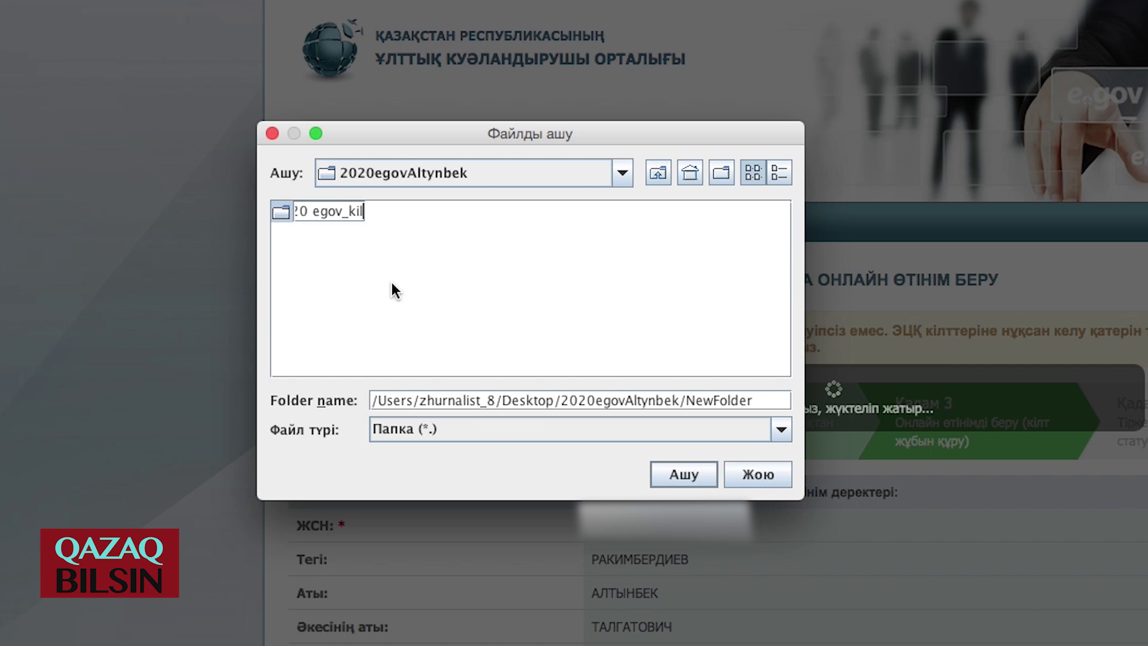
type("_02")
left_click(685, 473)
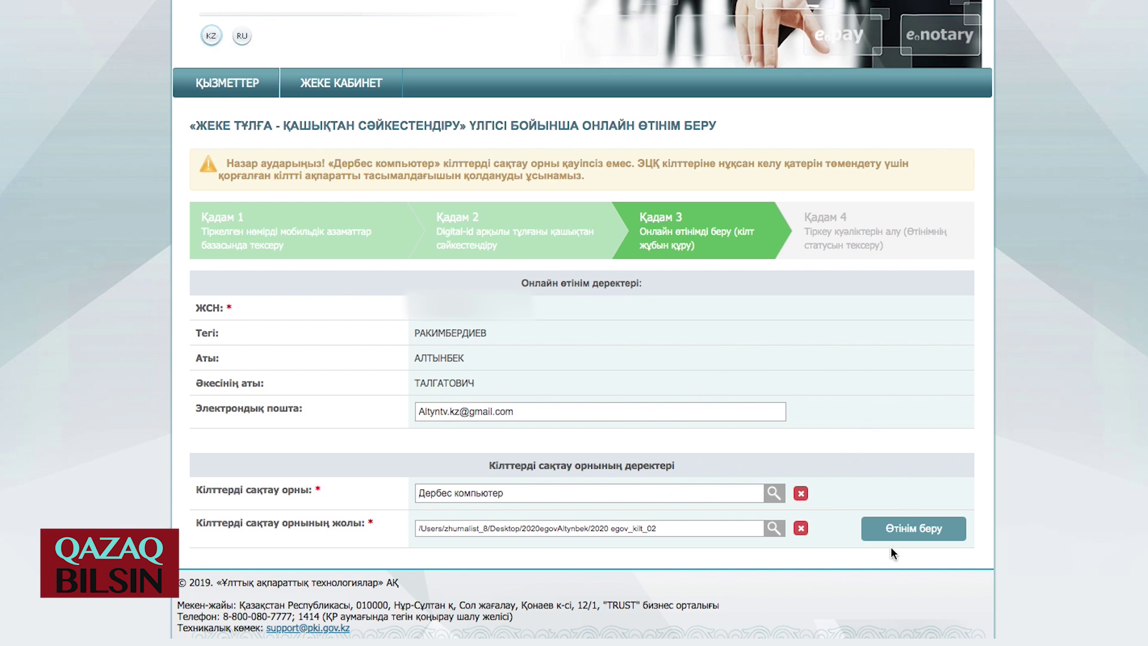
left_click(917, 529)
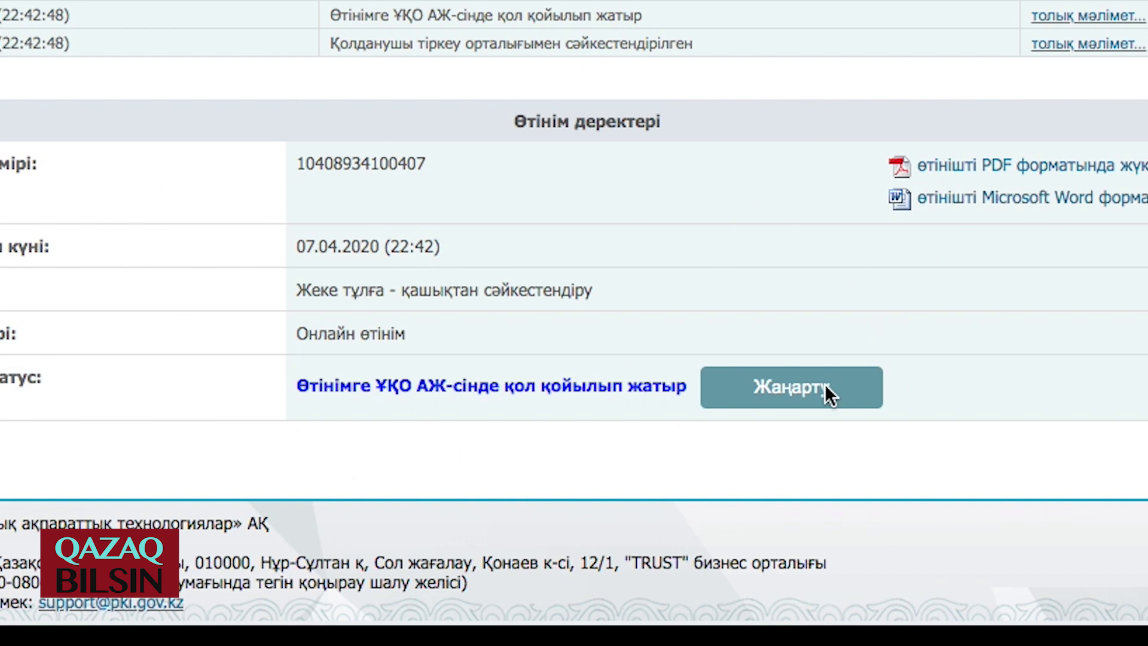
Refresh with Жаңарту until the status says registration certificates are issued, then check the status text.
left_click(774, 390)
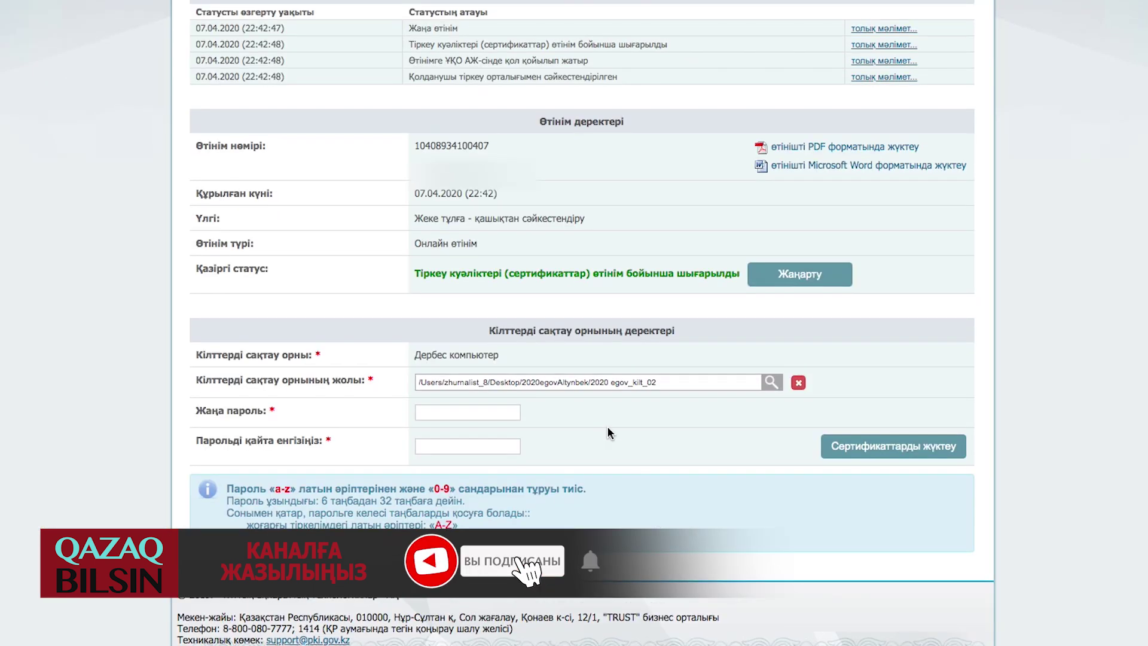
left_click_drag(417, 274, 579, 269)
left_click_drag(634, 271, 741, 269)
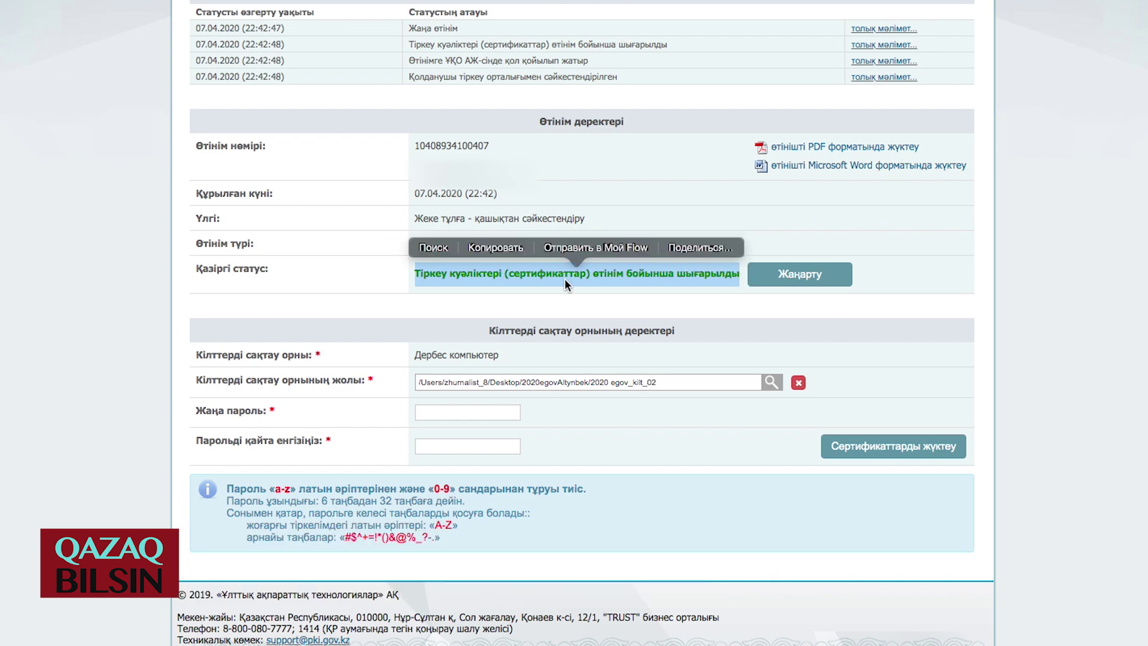
left_click_drag(414, 271, 744, 277)
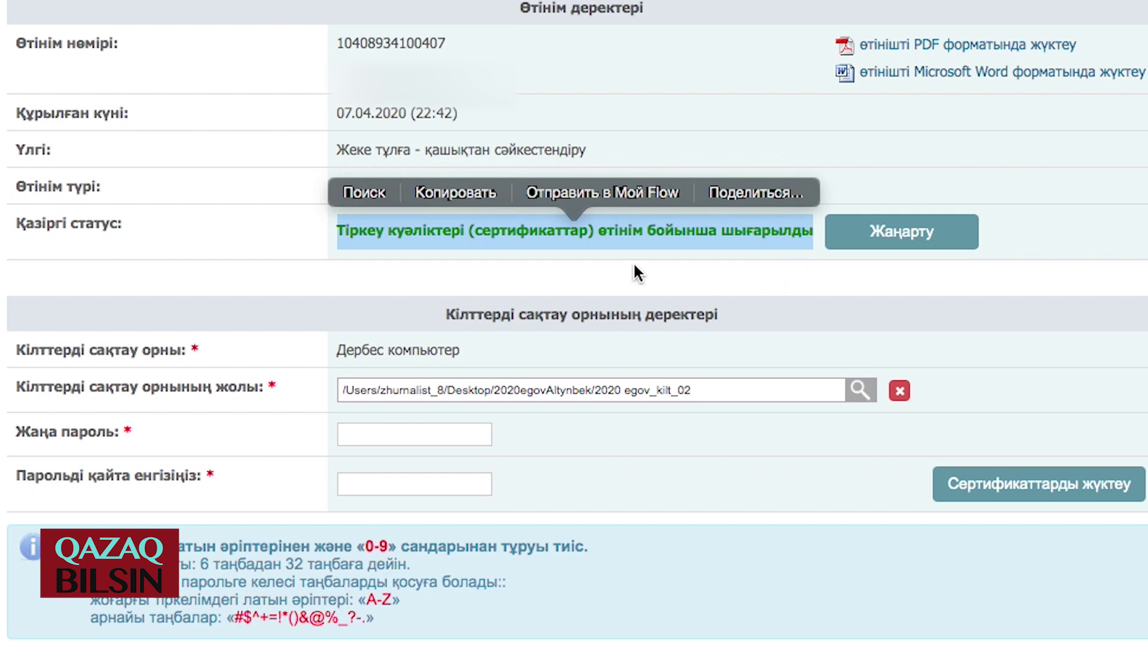
left_click(676, 225)
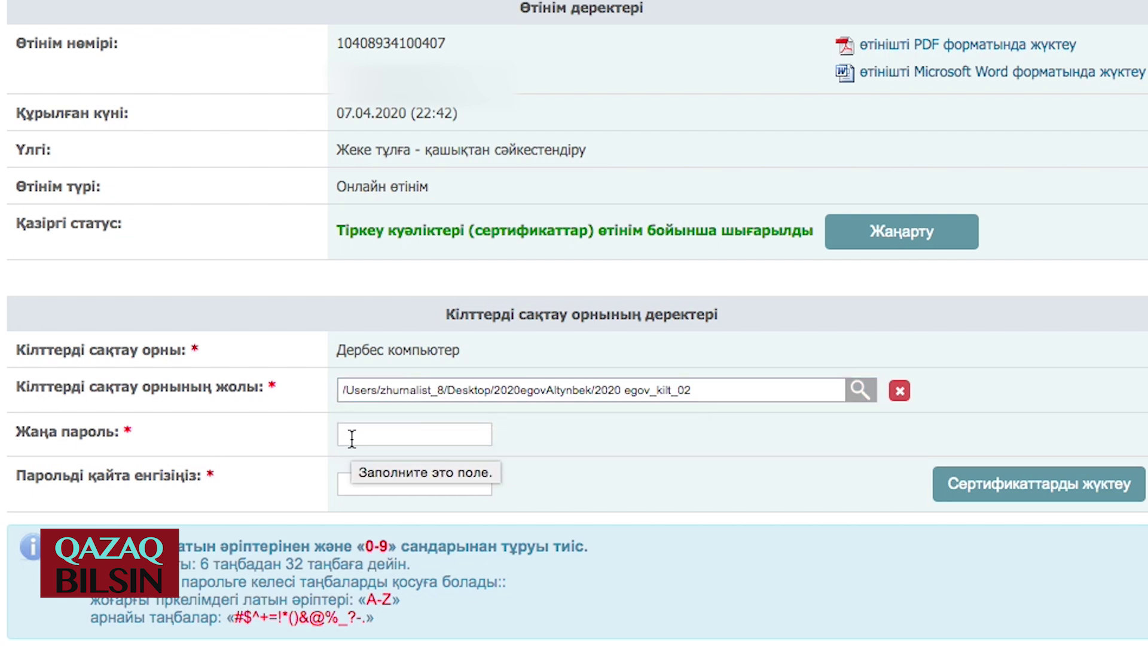
Enter and repeat a new key password, then download the certificates with 'Сертификаттарды жүктеу'.
left_click(351, 438)
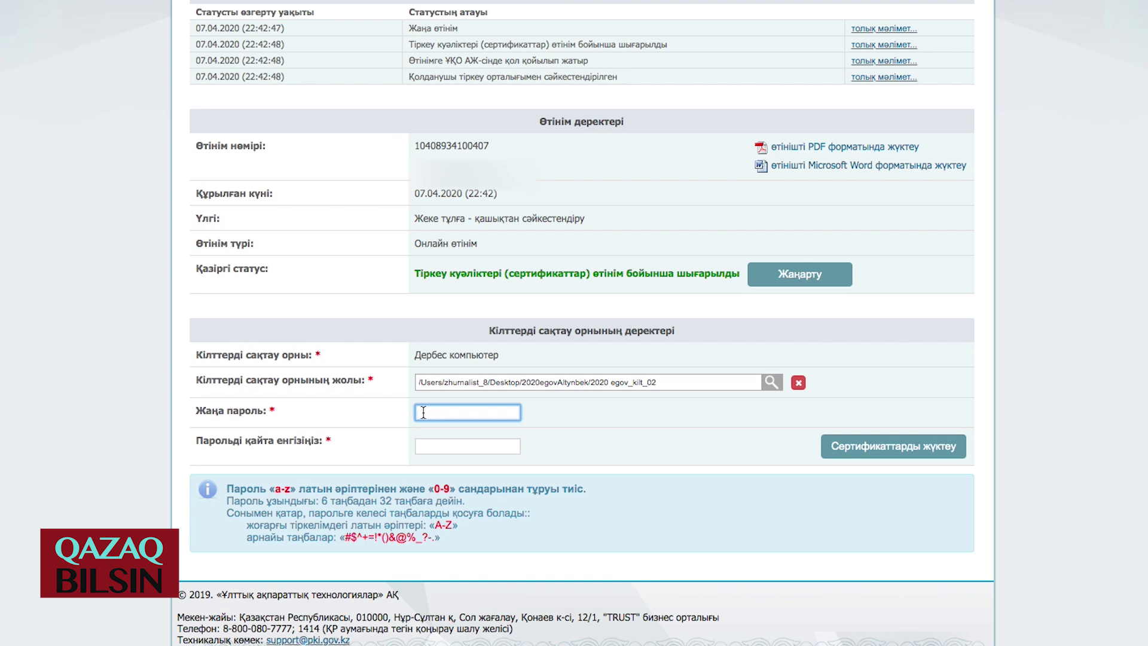
type("a")
type("a••••••••••••••••••••••")
left_click(434, 448)
type("•••••••••••••••••••••••")
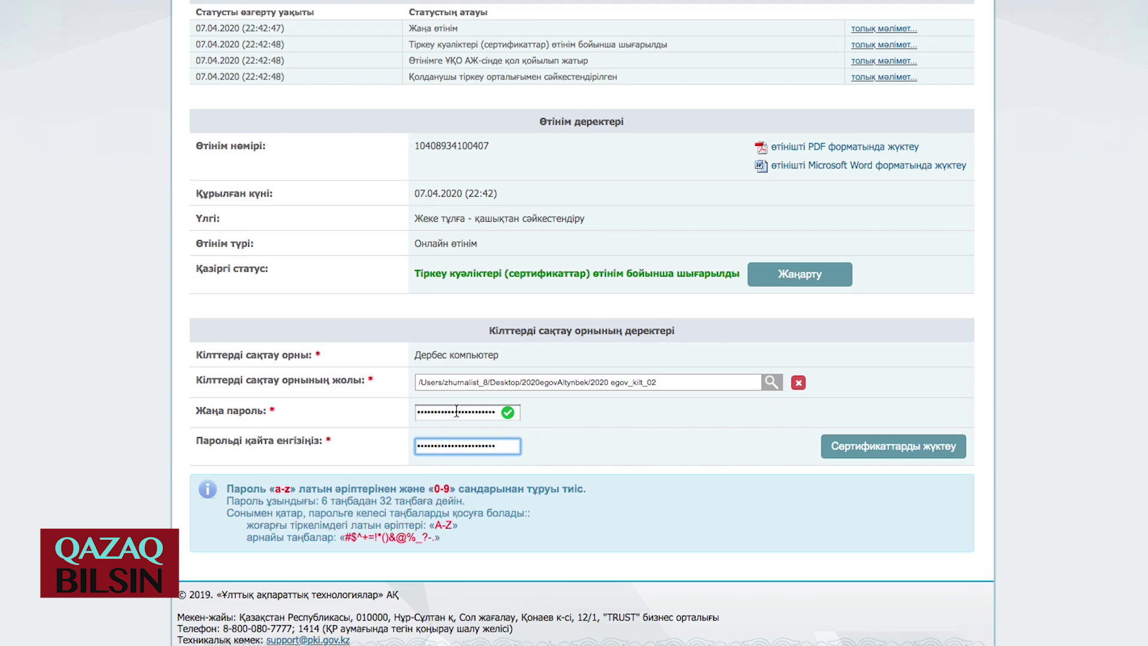
left_click(444, 449)
left_click(877, 446)
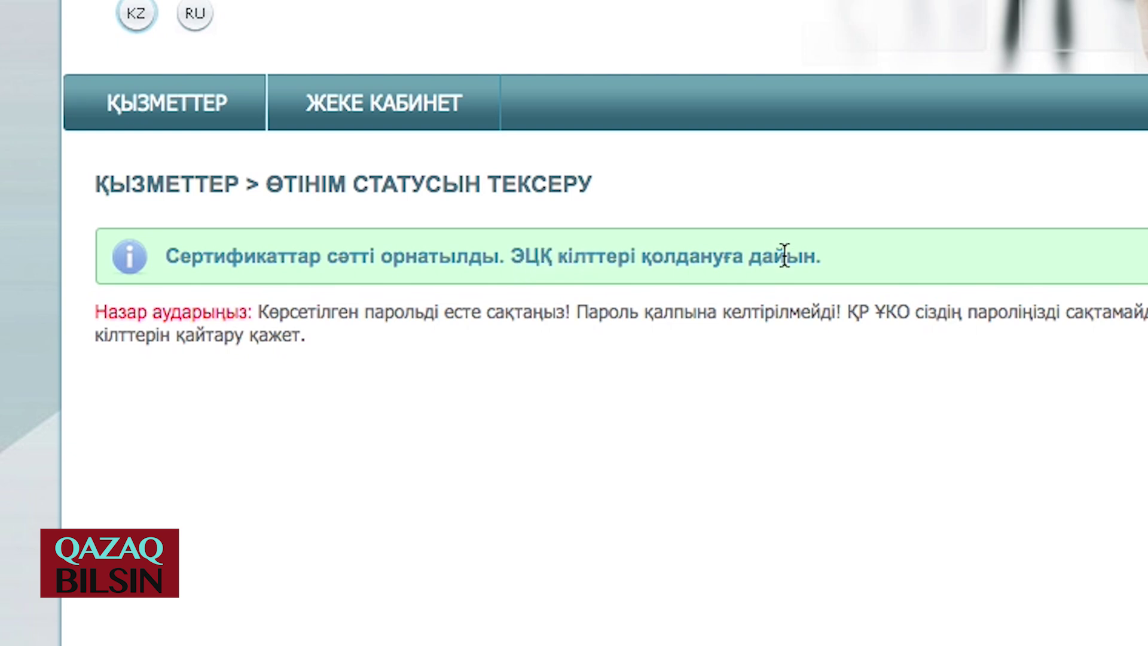
Open a Finder window from the Dock over the pki.gov.kz success page.
scroll(784, 253, "down", 2)
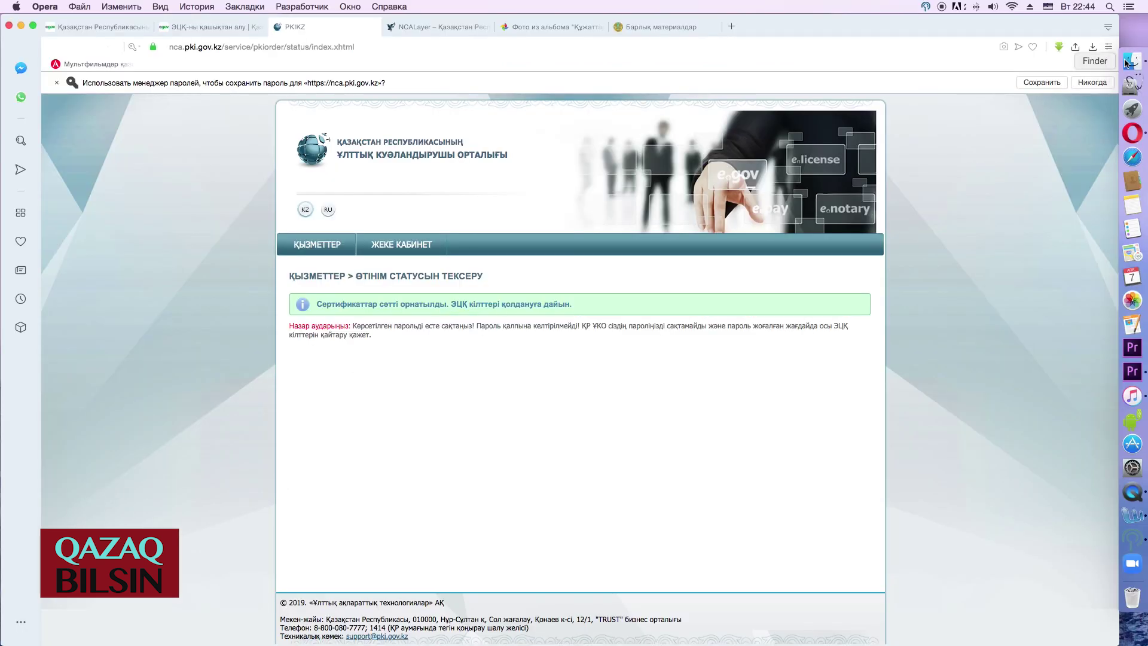
left_click(1132, 61)
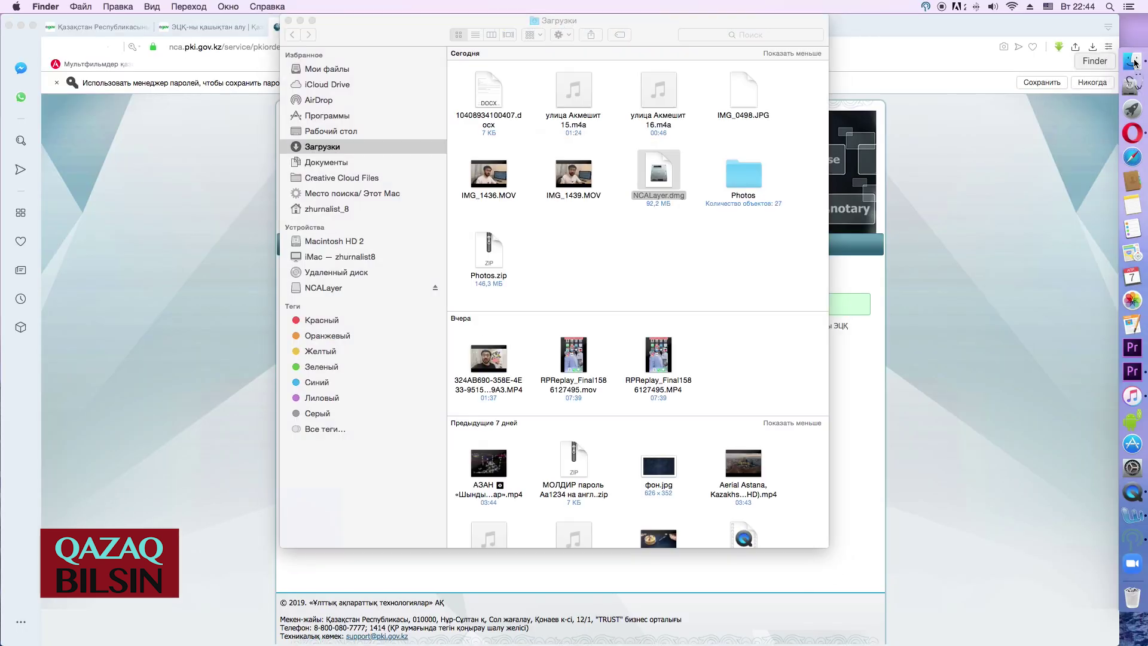
Browse Desktop > 2020egovAltynbek > 2020 egov_kilt_02 and check the saved AUTH and RSA .p12 keys.
left_click(319, 131)
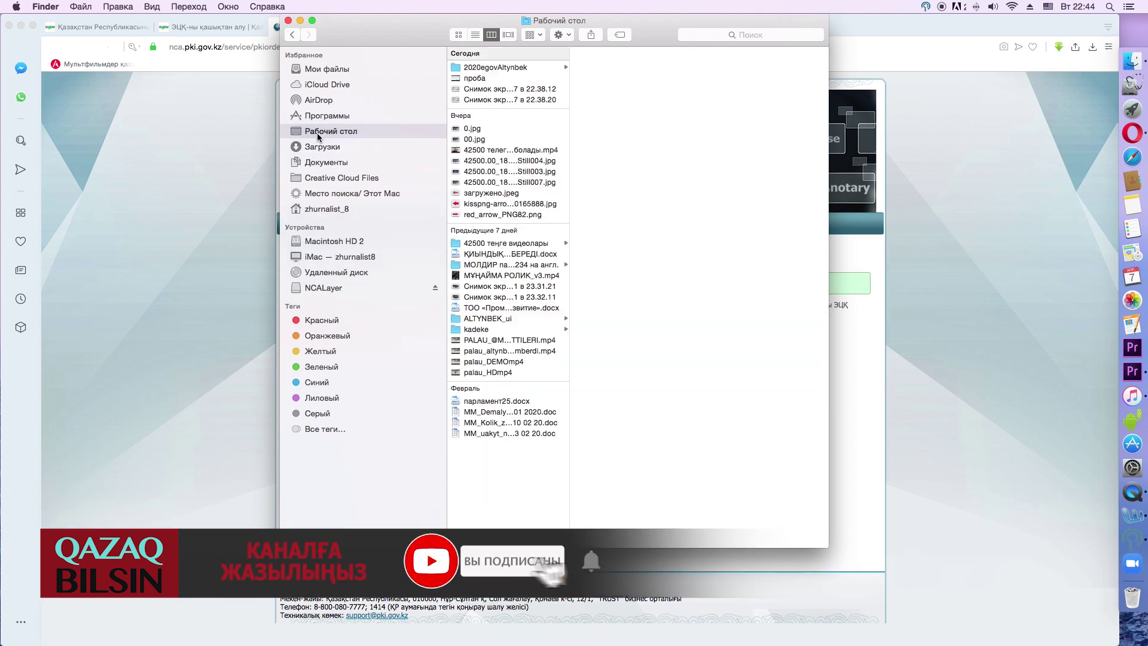
left_click(496, 67)
left_click(618, 68)
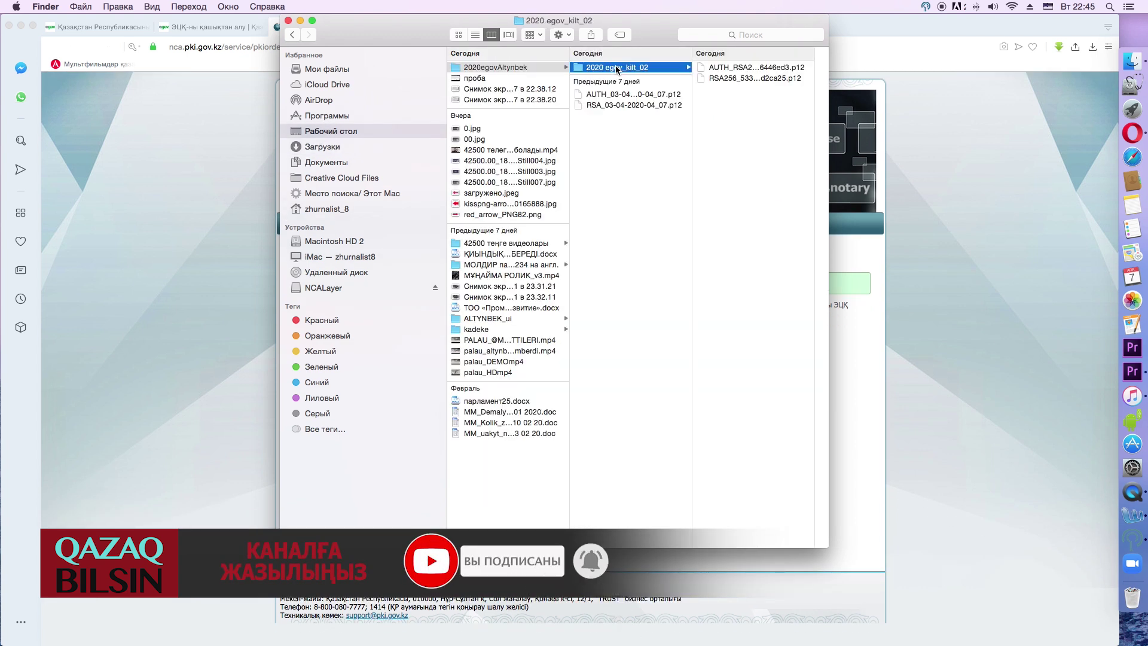
left_click_drag(603, 111, 606, 90)
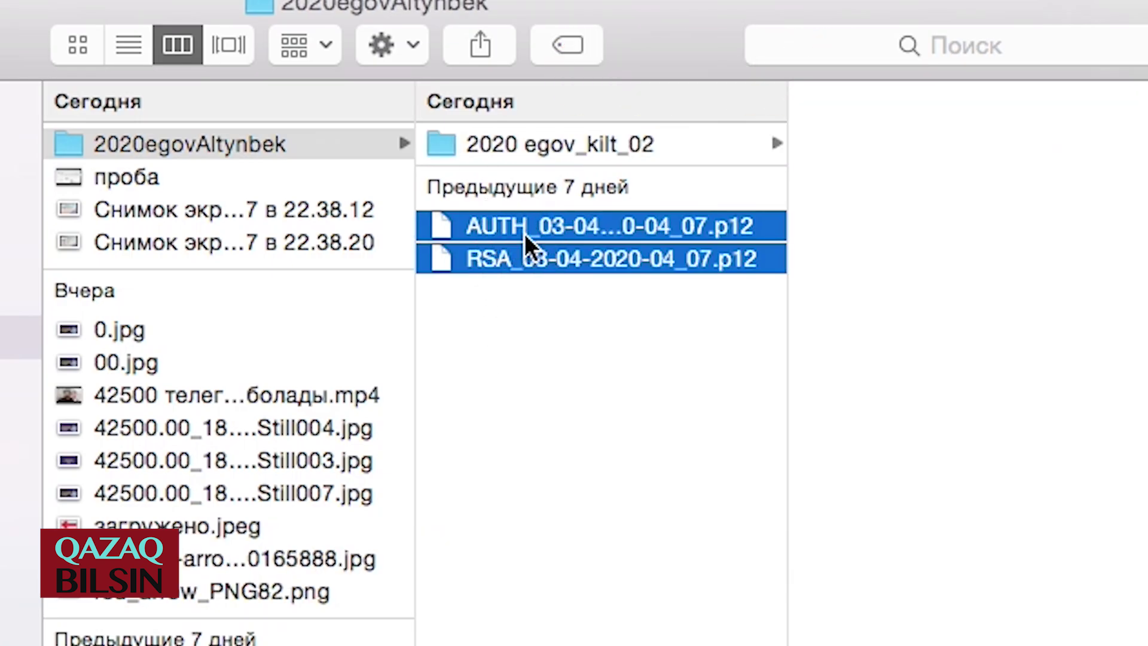
left_click(526, 308)
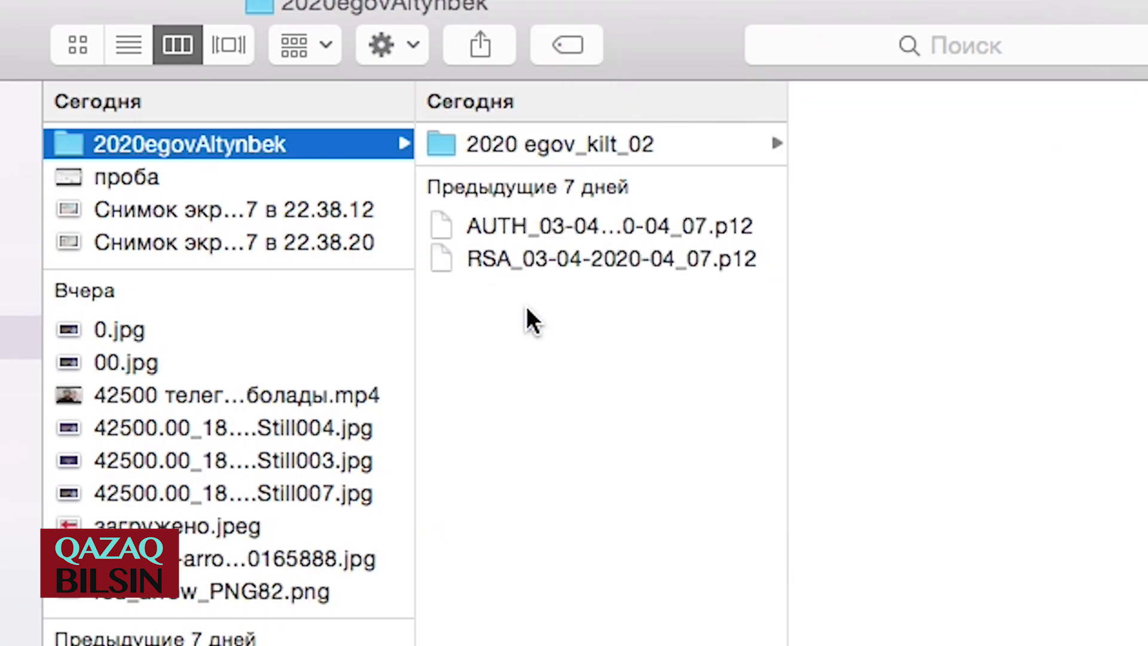
left_click(530, 143)
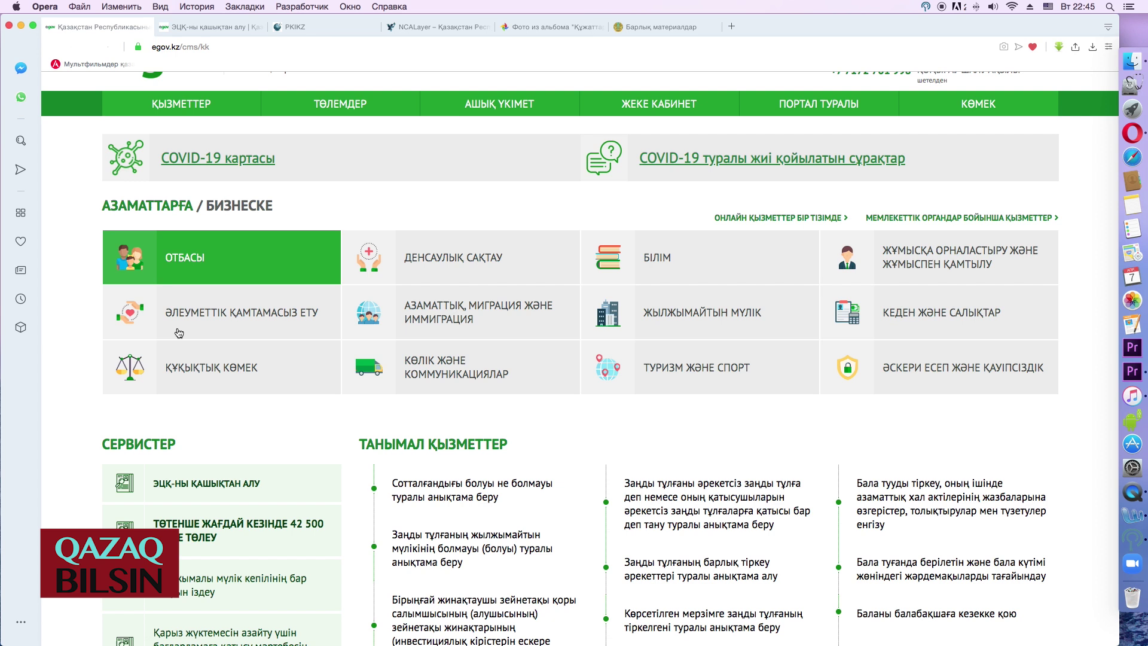
Zoom in on egov.kz and follow the 'Кіру немесе Тіркеу' link to the sign-in page.
scroll(478, 274, "down", 1)
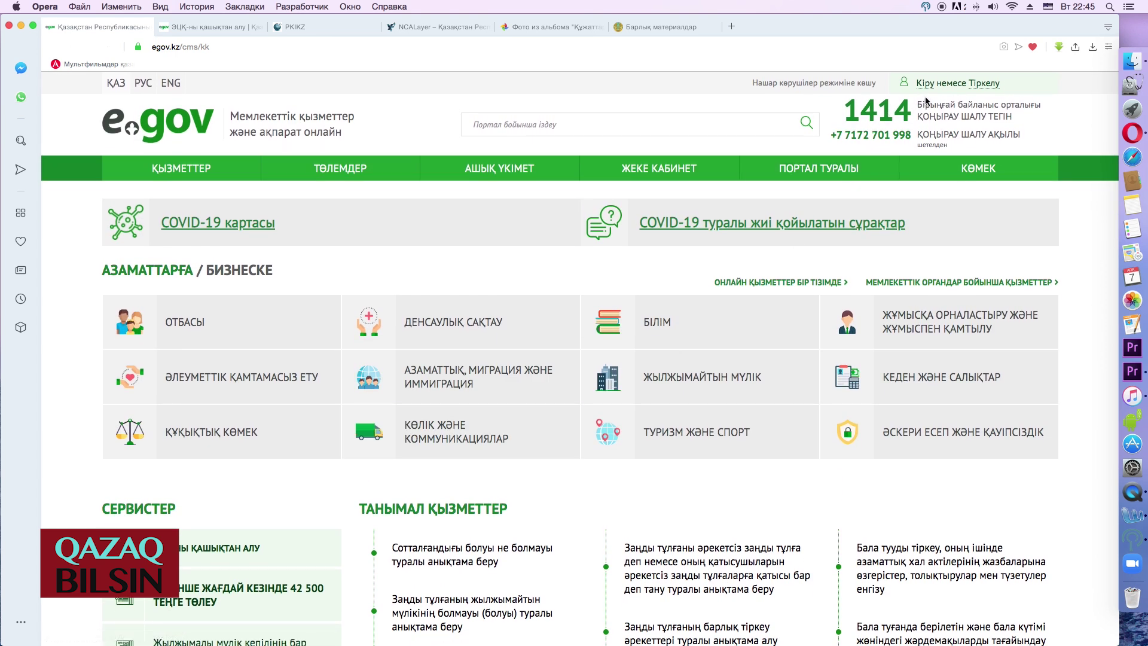
key("super+plus")
scroll(1036, 100, "down", 3)
scroll(1053, 82, "up", 10)
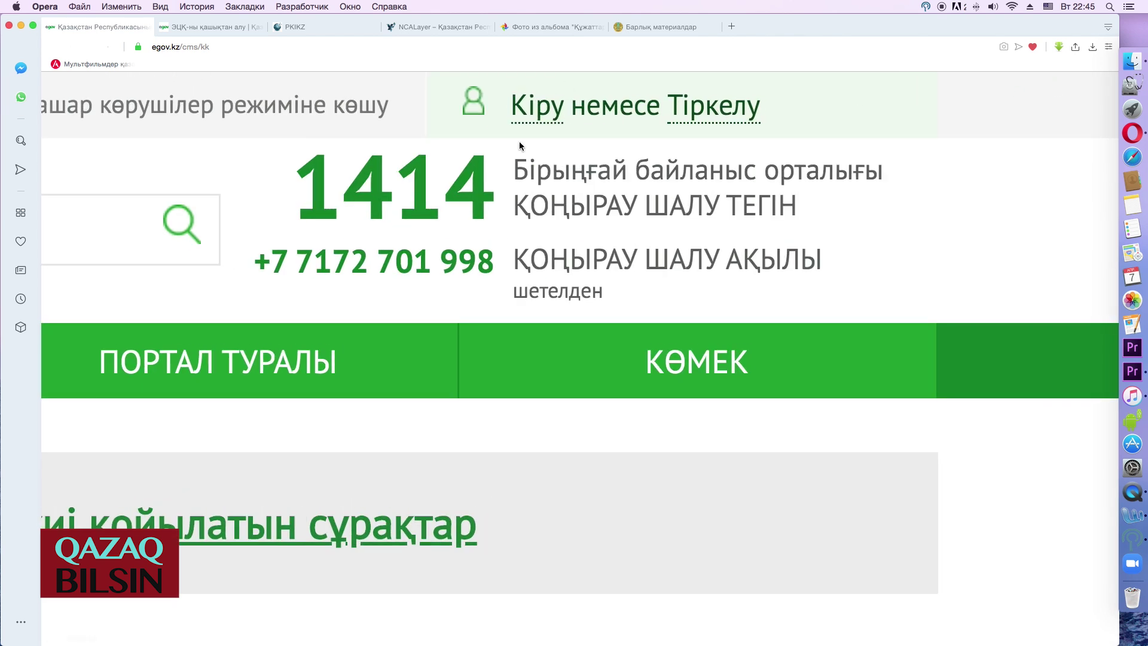
left_click(538, 112)
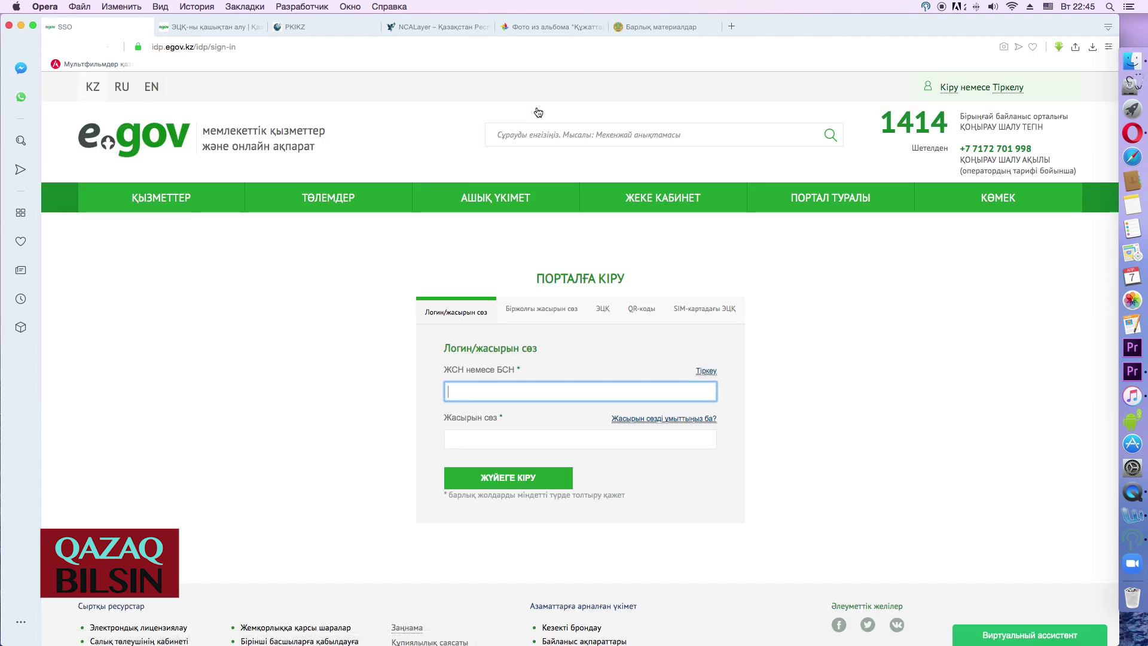
Reset the page zoom and choose the ЭЦҚ certificate sign-in method.
scroll(597, 380, "up", 5)
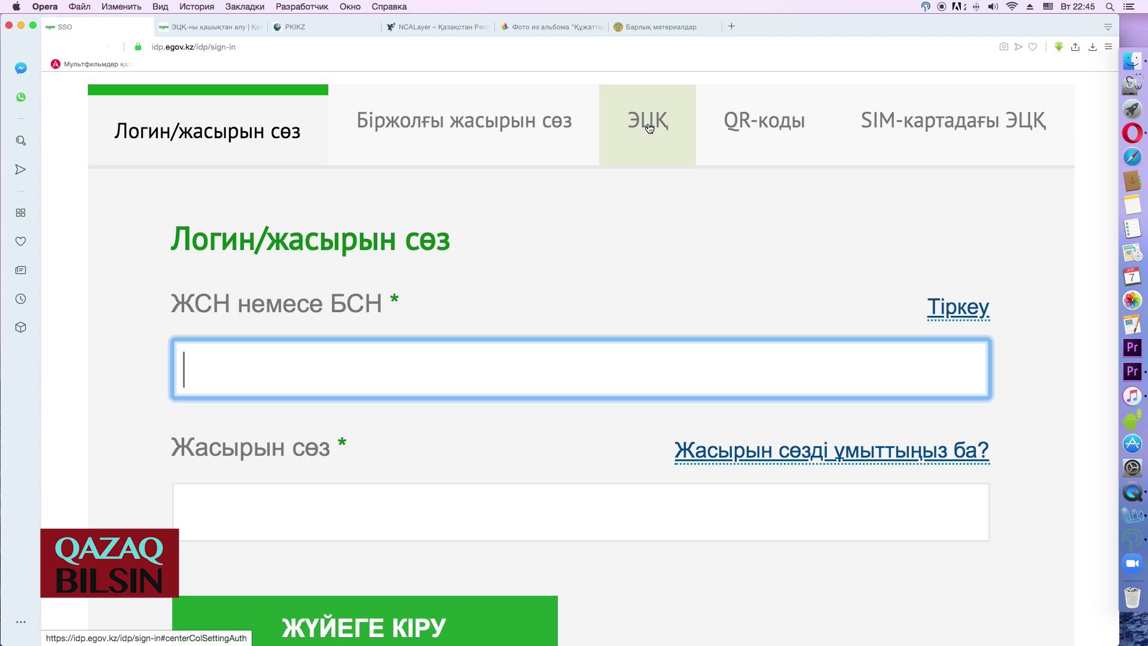
key("super+0")
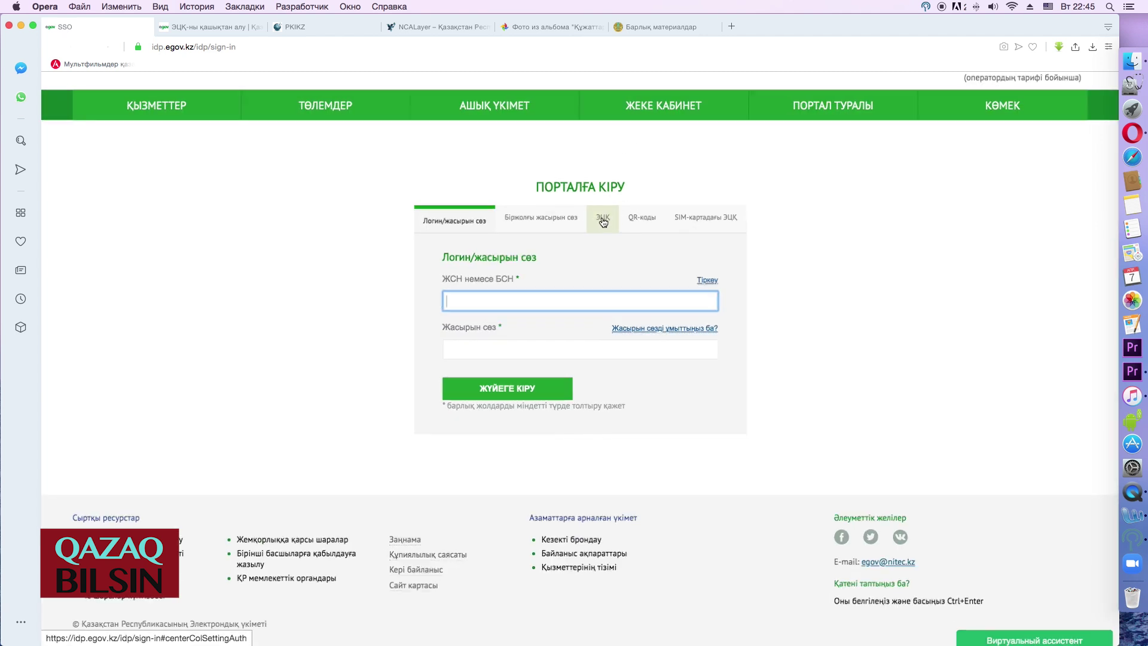
scroll(613, 217, "up", 5)
scroll(576, 356, "down", 4)
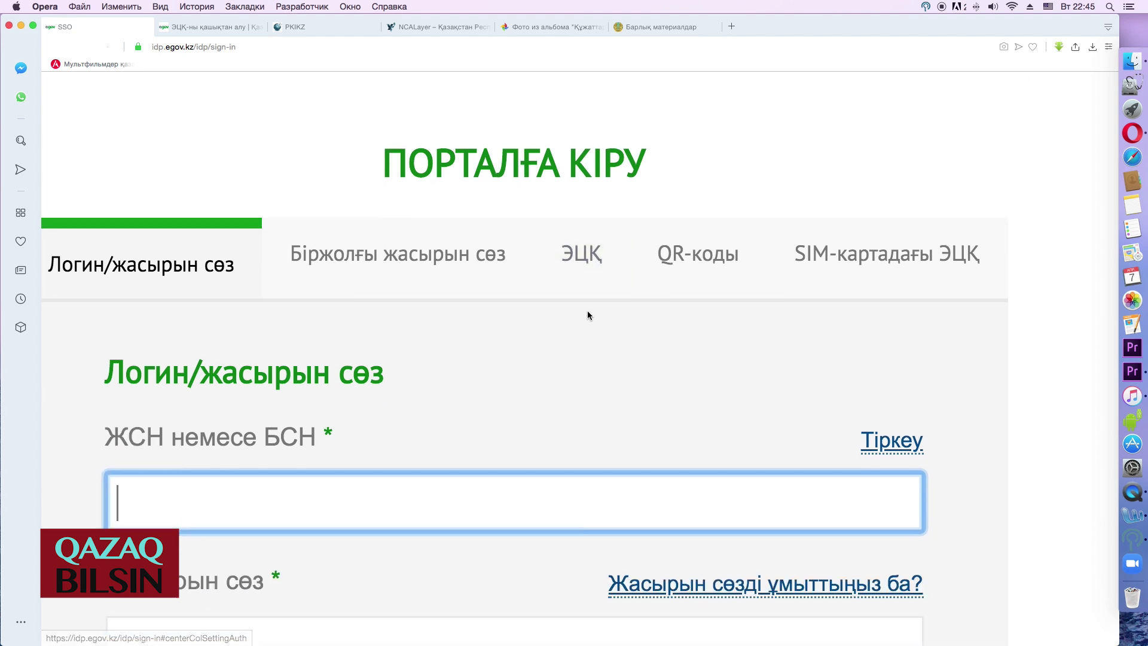
left_click(585, 257)
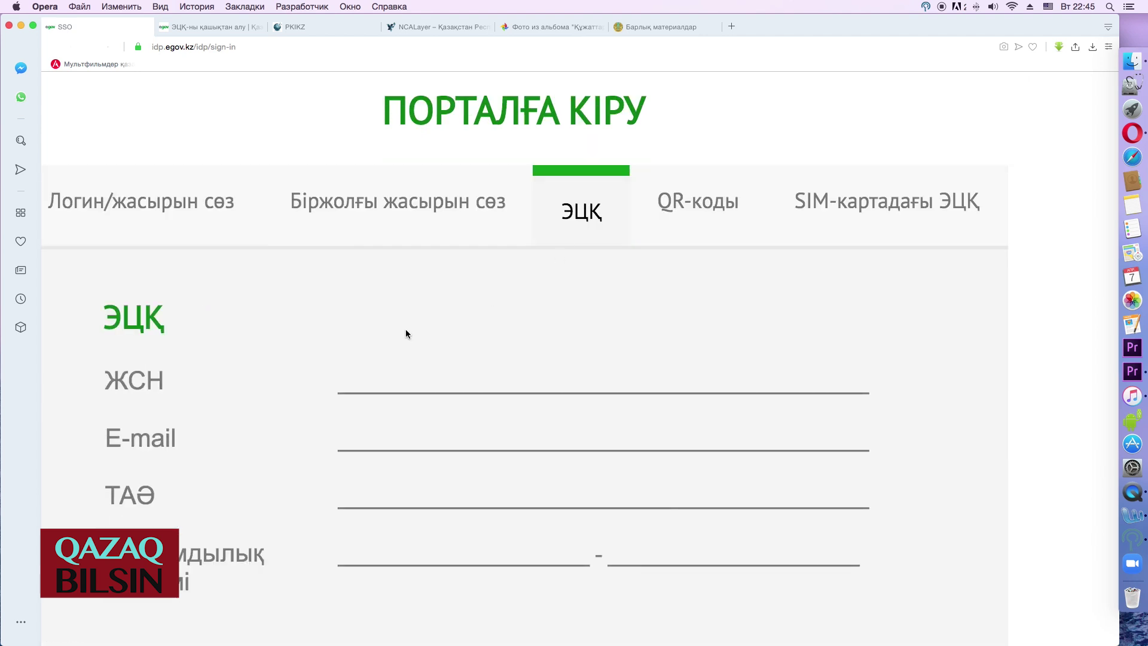
scroll(406, 332, "down", 1)
scroll(405, 333, "down", 5)
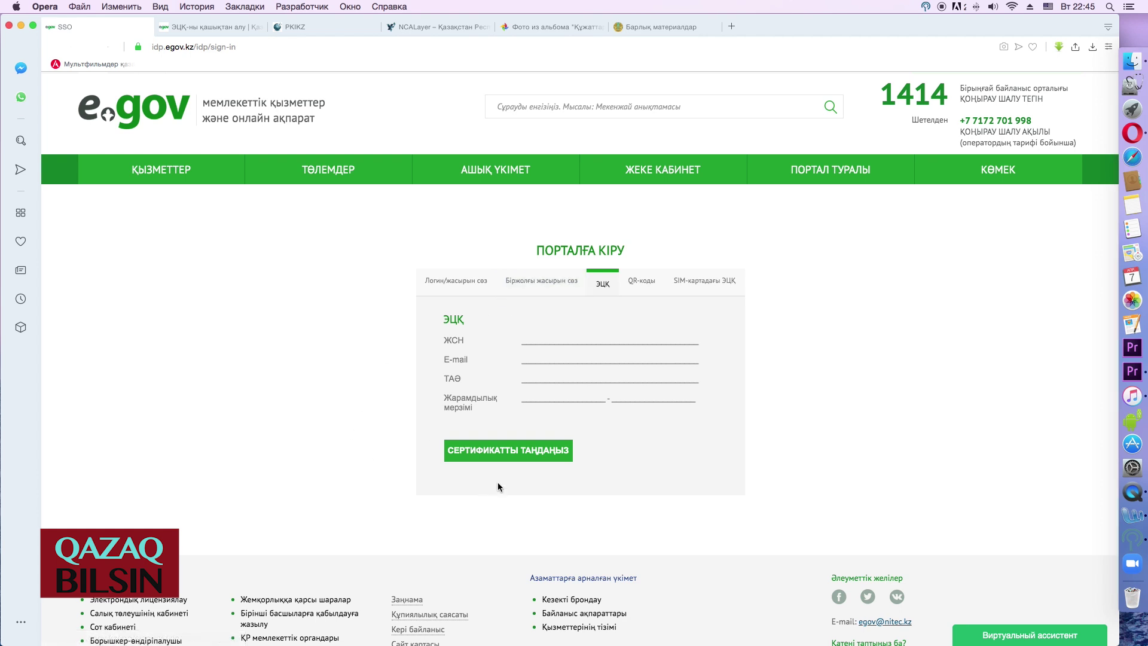
Start certificate selection and navigate to Desktop > 2020egovAltynbek > 2020 egov_kilt_02.
left_click(501, 452)
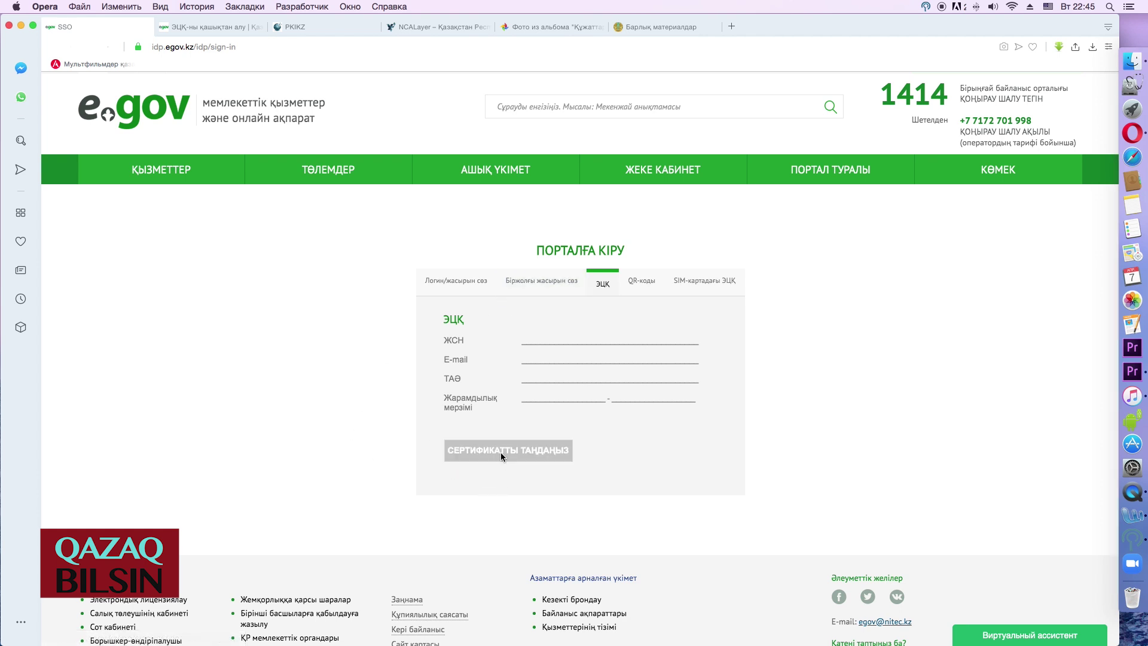
double_click(308, 242)
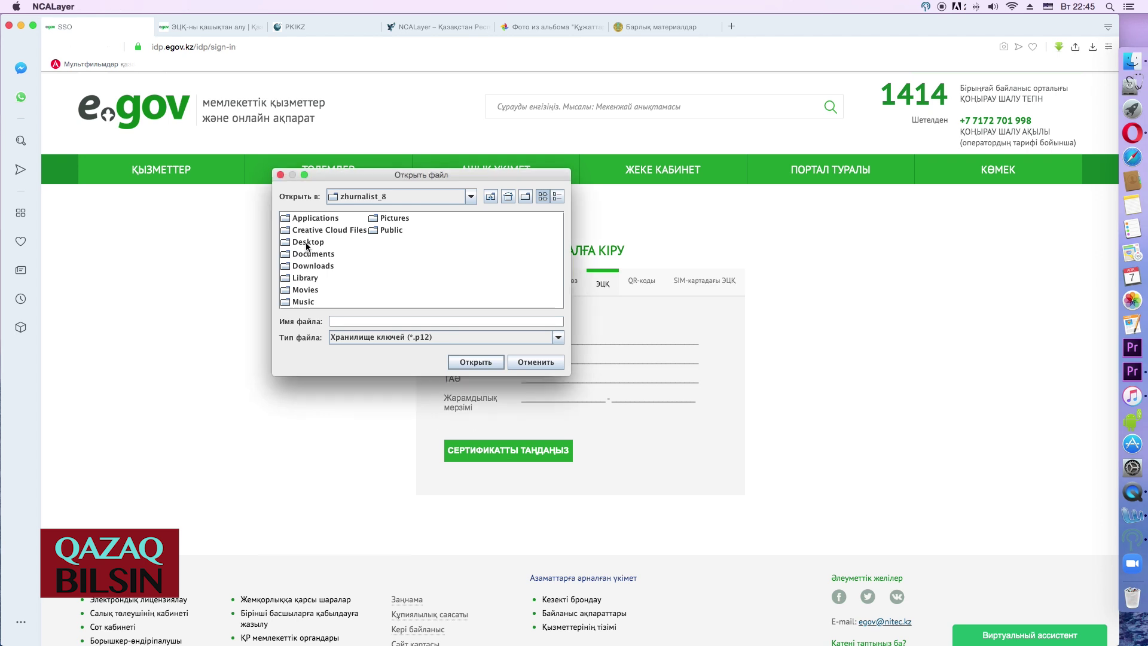
double_click(318, 218)
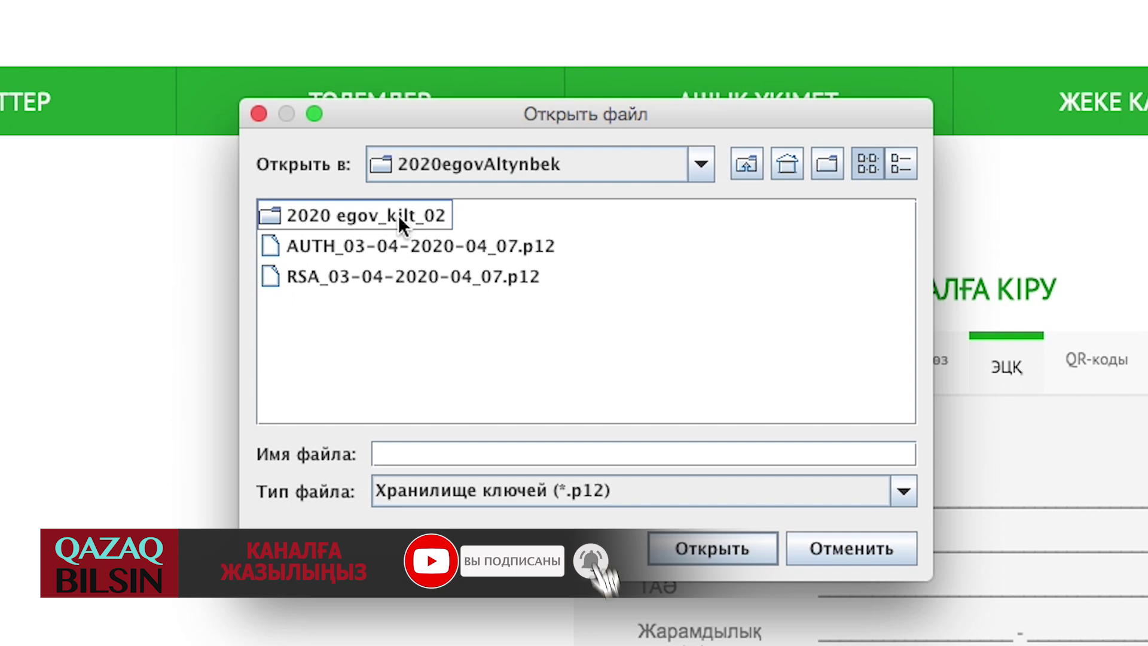
left_click(348, 215)
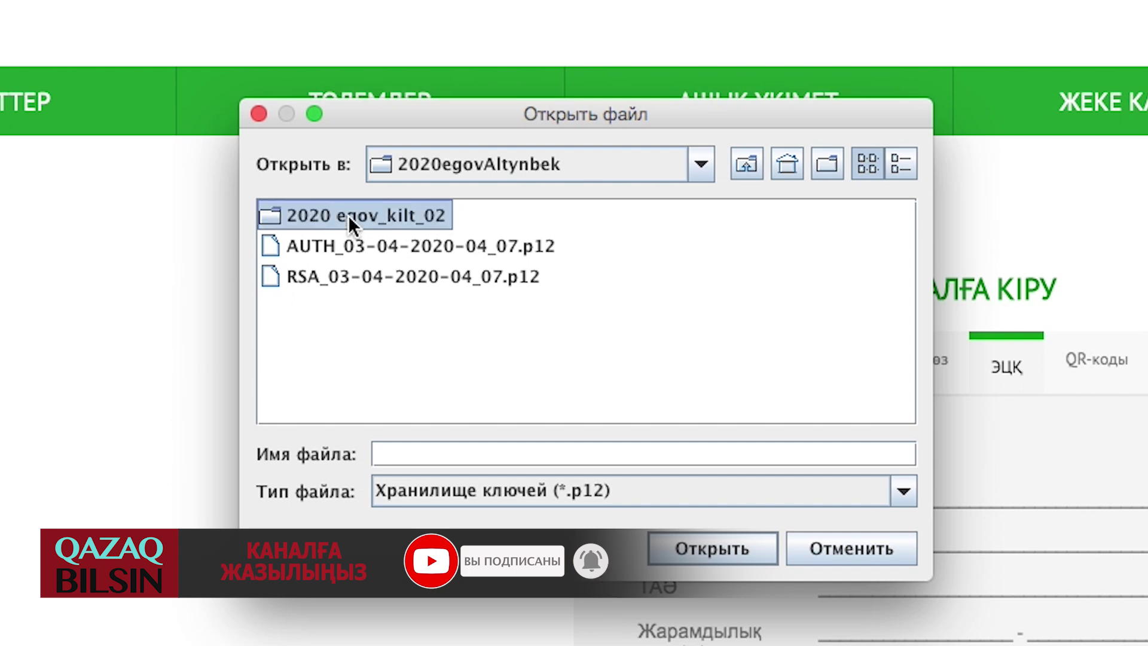
left_click(371, 217)
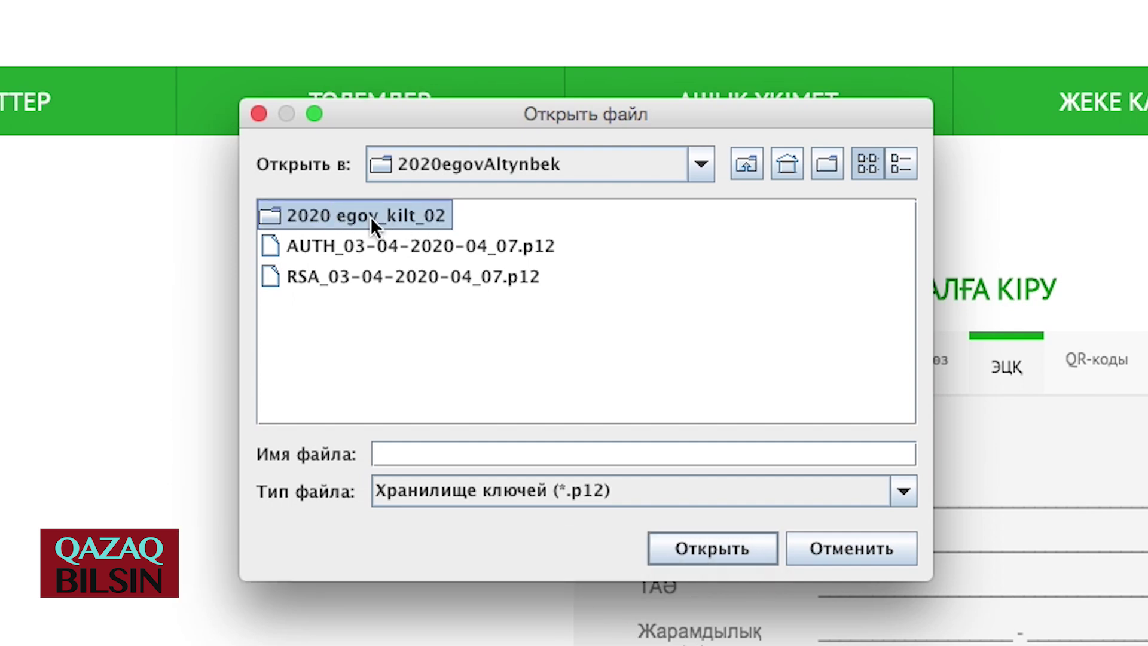
double_click(371, 216)
left_click(420, 308)
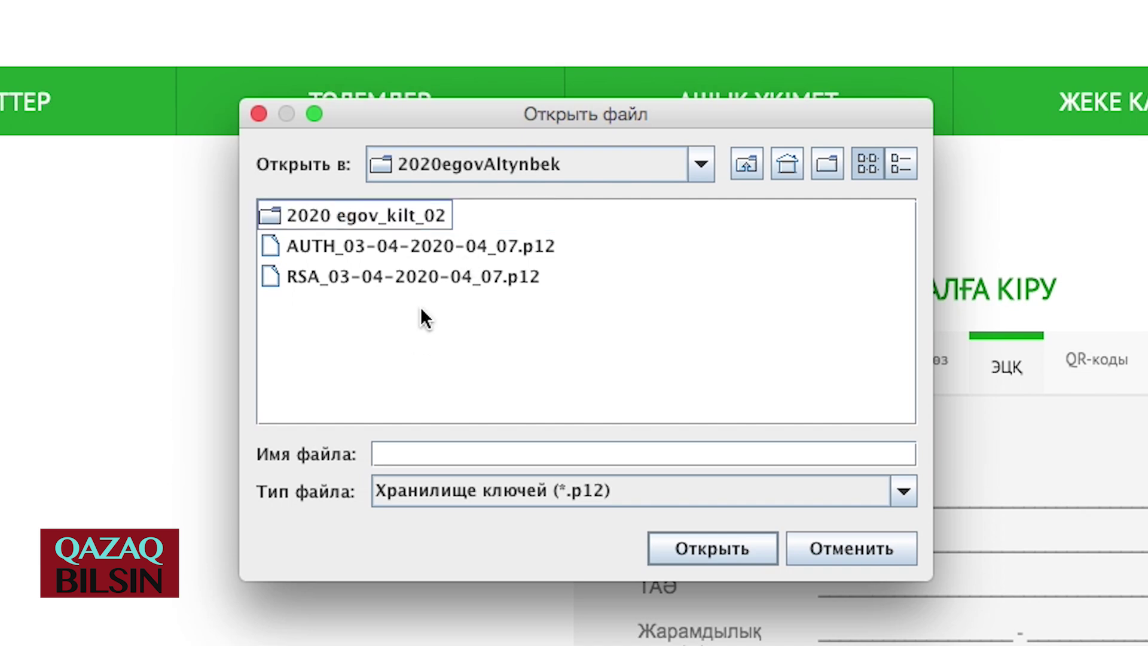
left_click(404, 216)
left_click(706, 547)
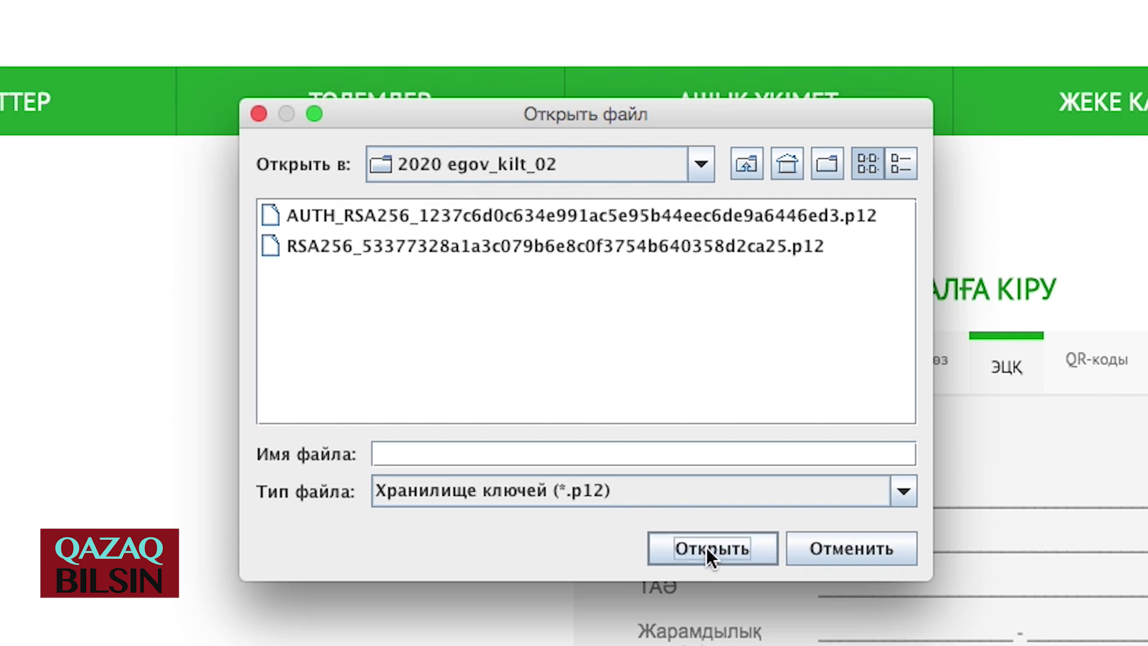
Pick the AUTH .p12 key file and load it in NCALayer.
left_click(365, 216)
left_click(325, 216)
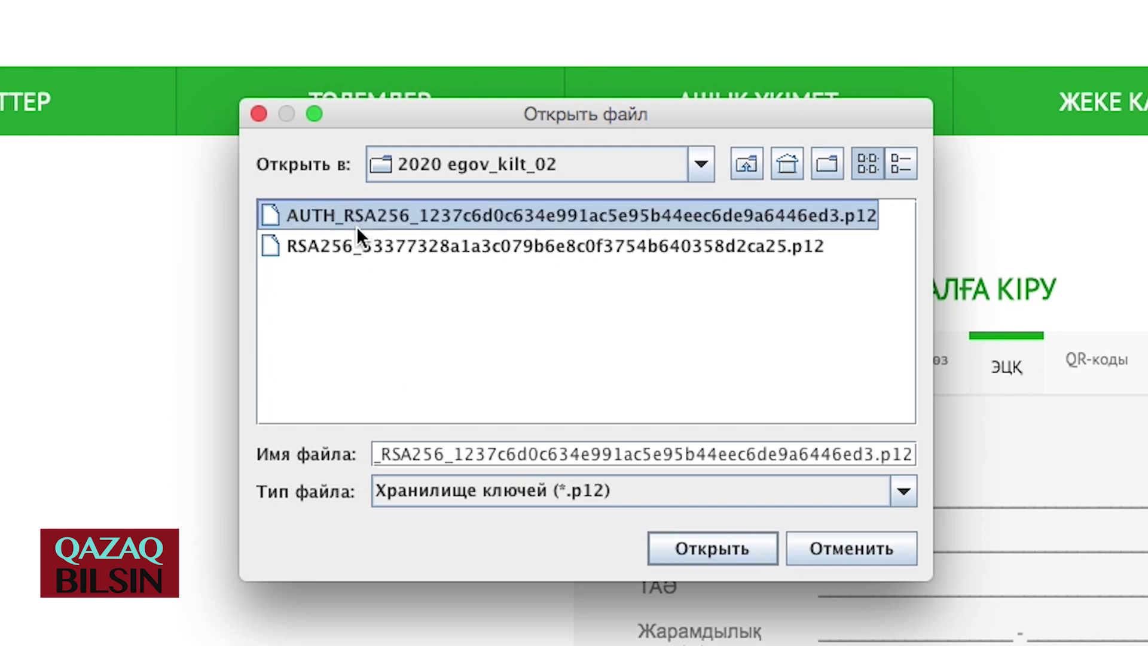
left_click(325, 243)
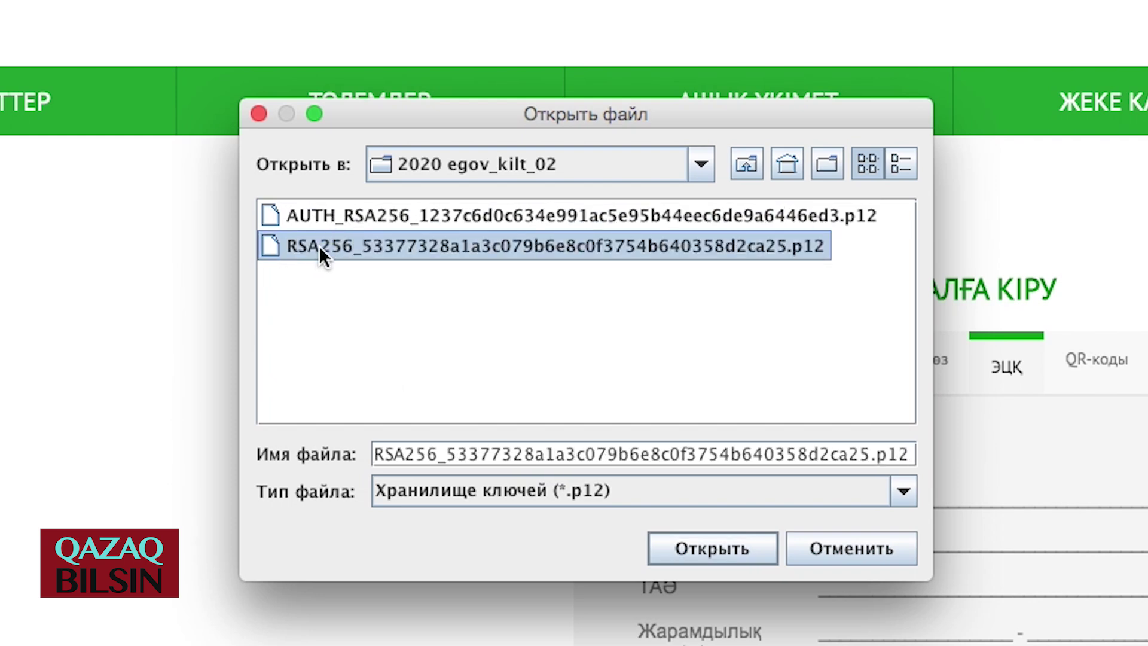
left_click(342, 215)
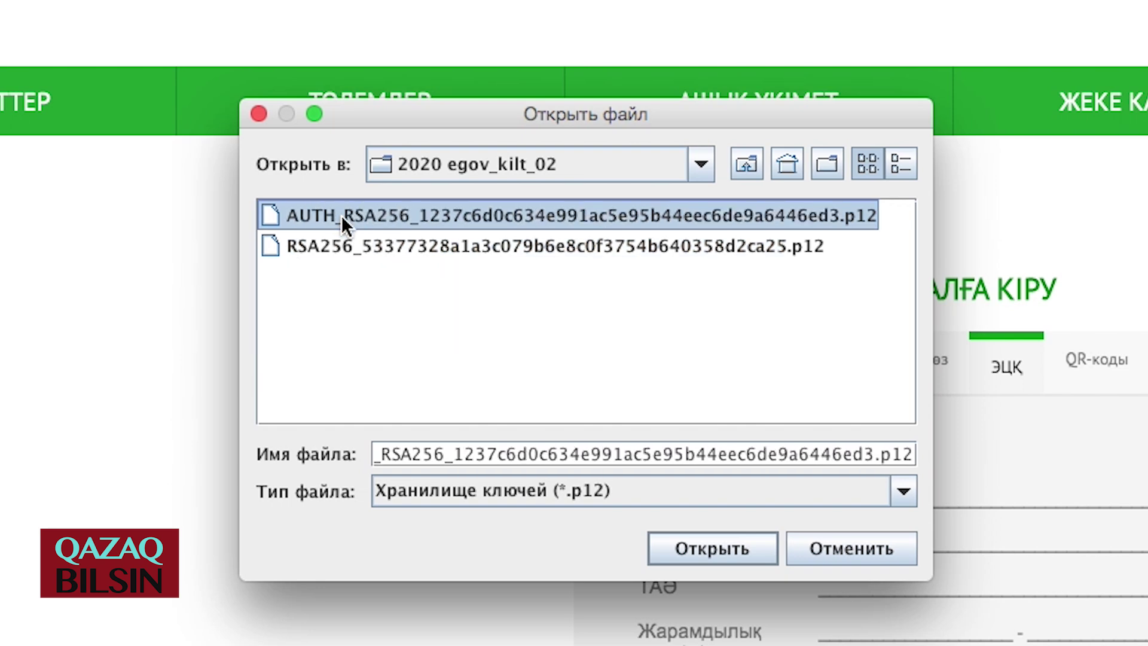
left_click(695, 550)
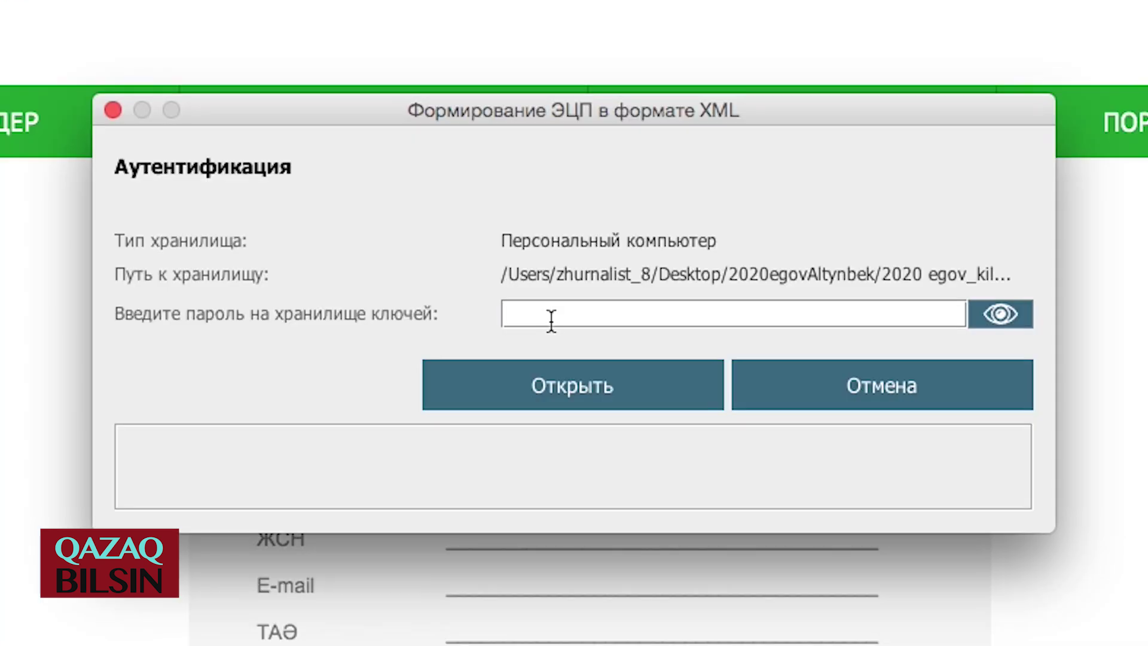
Enter the keystore password, unlock the AUTH key, and sign with Подписать to log in to egov.kz.
key("Caps_Lock")
type("•")
key("Caps_Lock")
type("••••••••••••••••••••••")
left_click(561, 389)
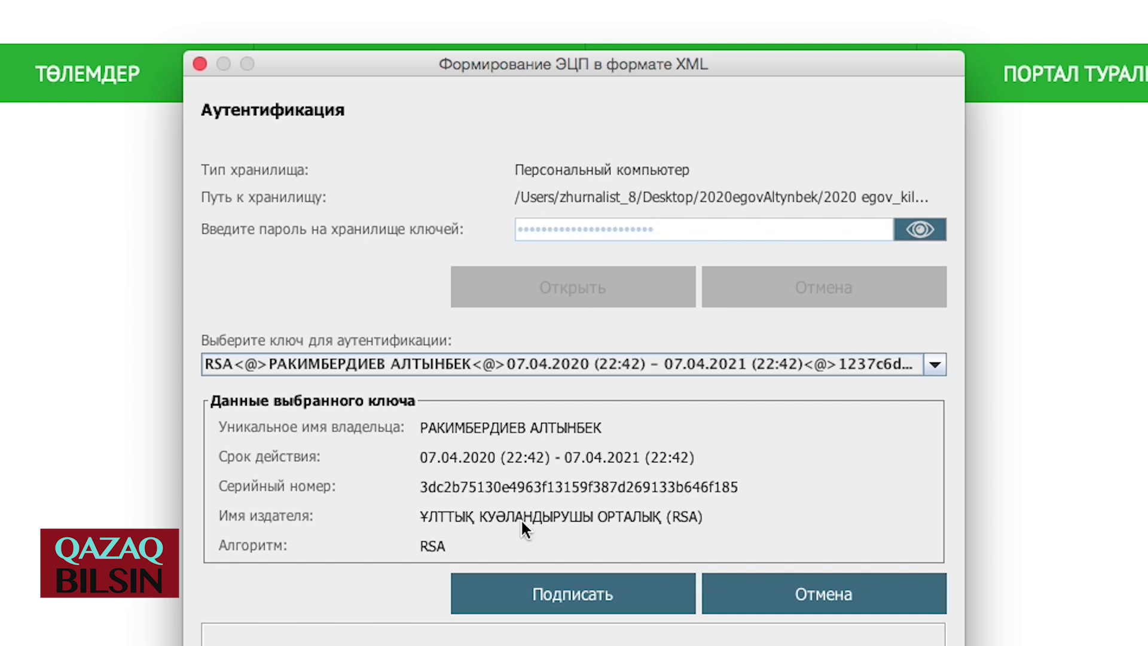
left_click(583, 603)
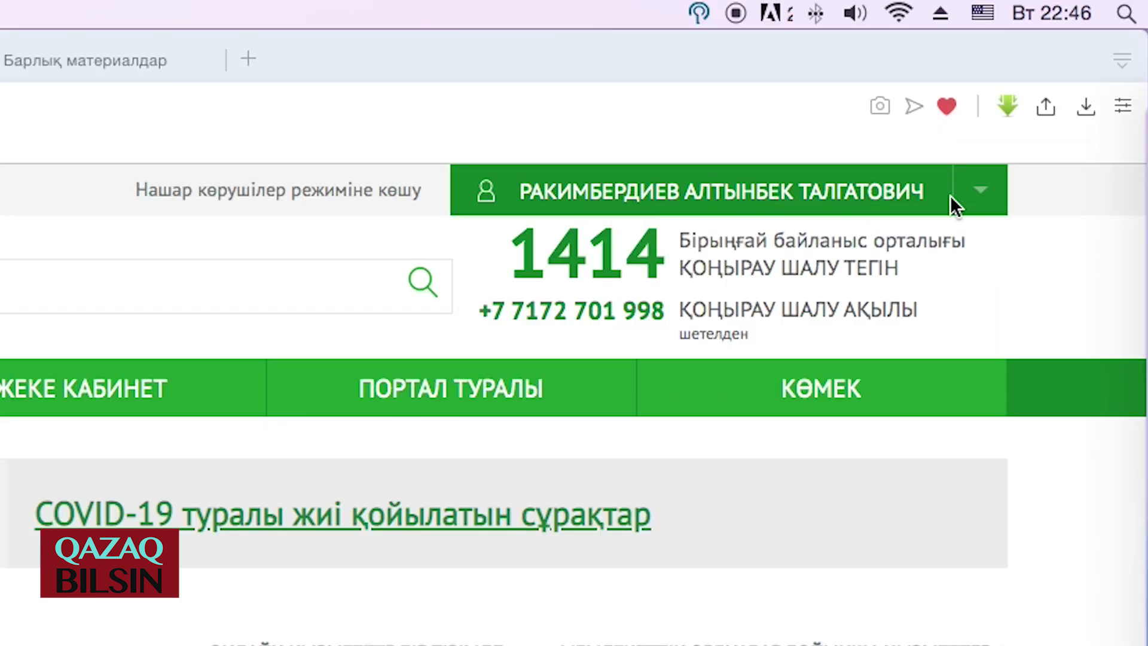
mouse_move(851, 181)
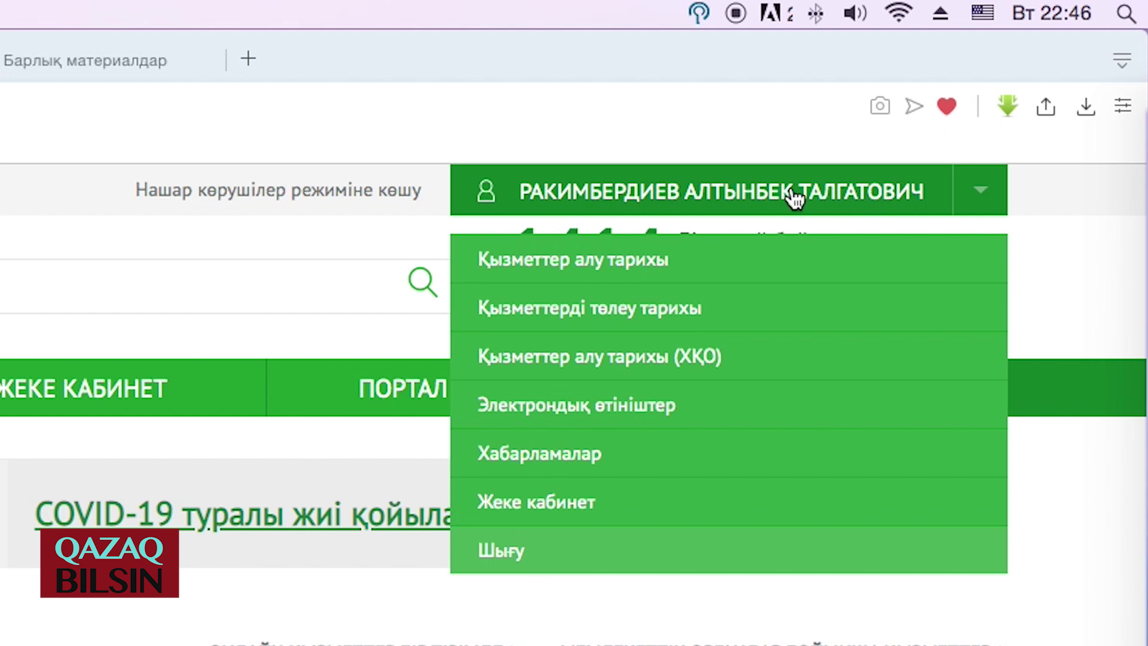